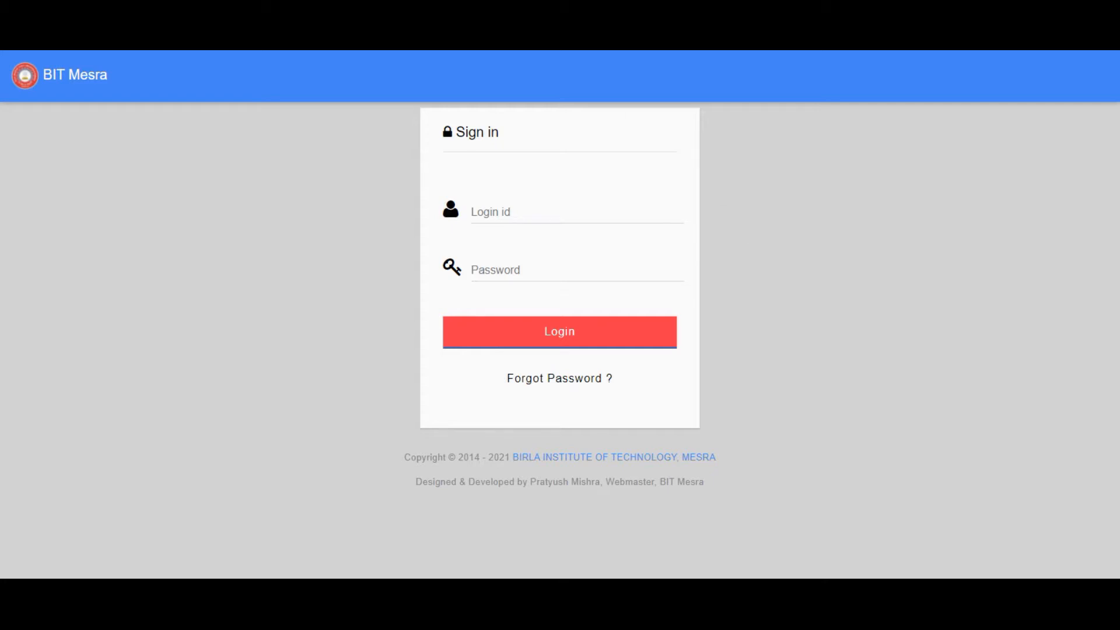
- Sign in to the faculty portal with the faculty login id and password
{"action": "left_click", "coordinate": [661, 200]}
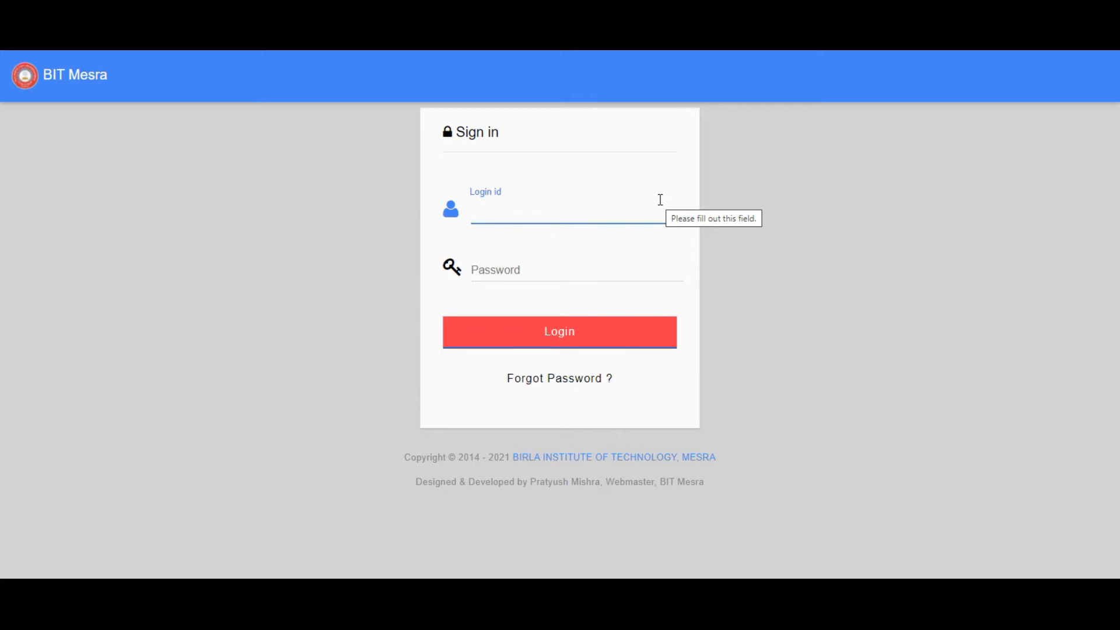
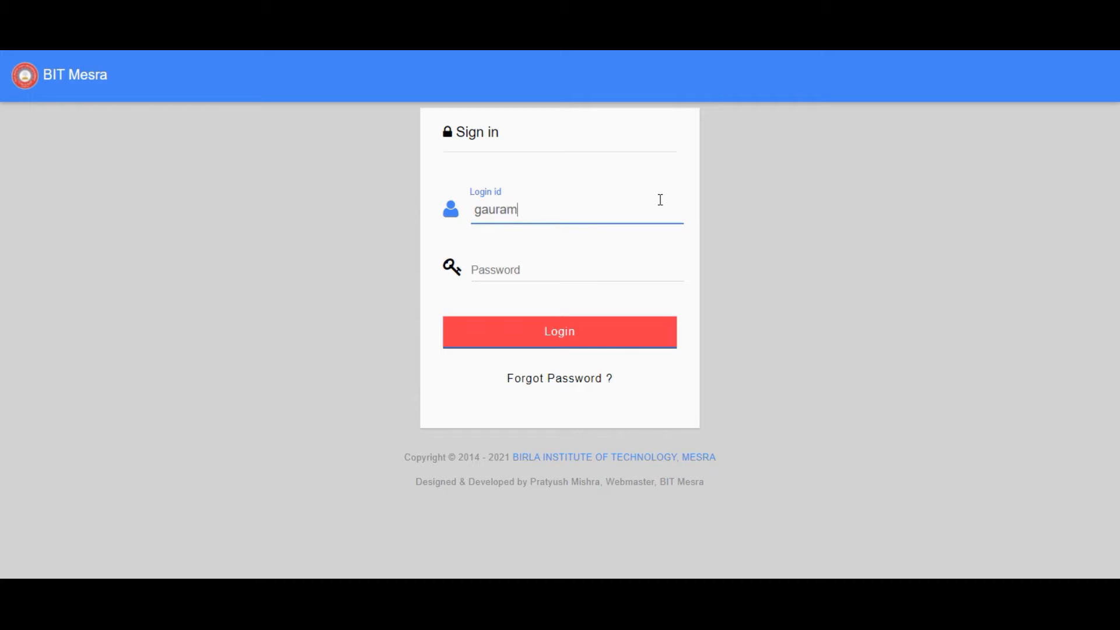
{"action": "key", "text": "Tab"}
{"action": "type", "text": "•••••"}
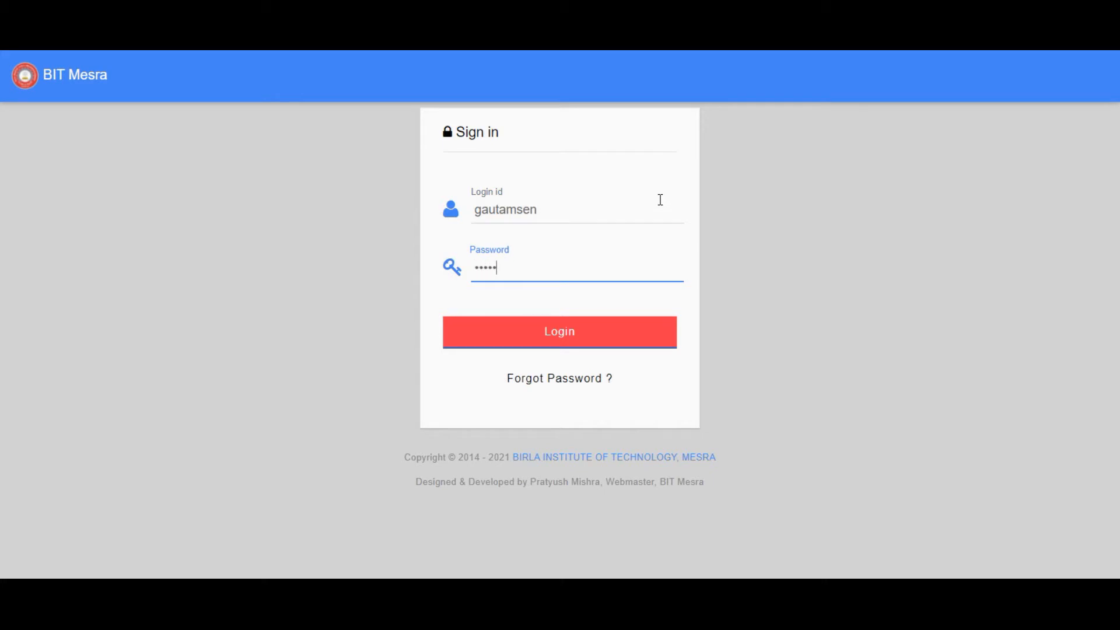
{"action": "type", "text": "••••"}
{"action": "left_click", "coordinate": [563, 337]}
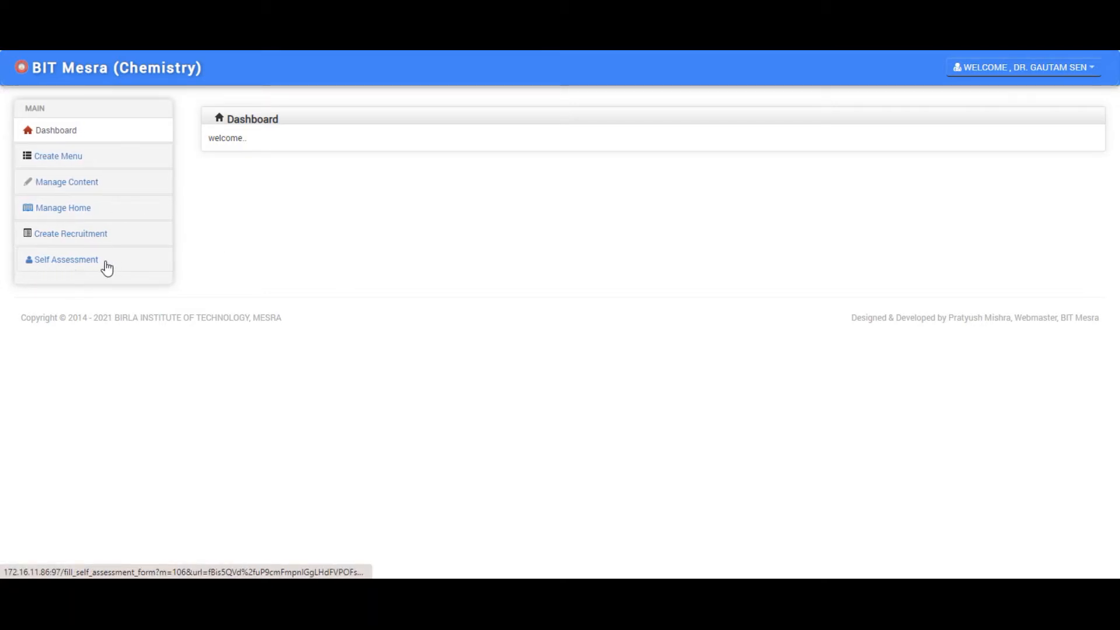
- Open Self Assessment from the left sidebar of the Chemistry dashboard
{"action": "left_click", "coordinate": [78, 266]}
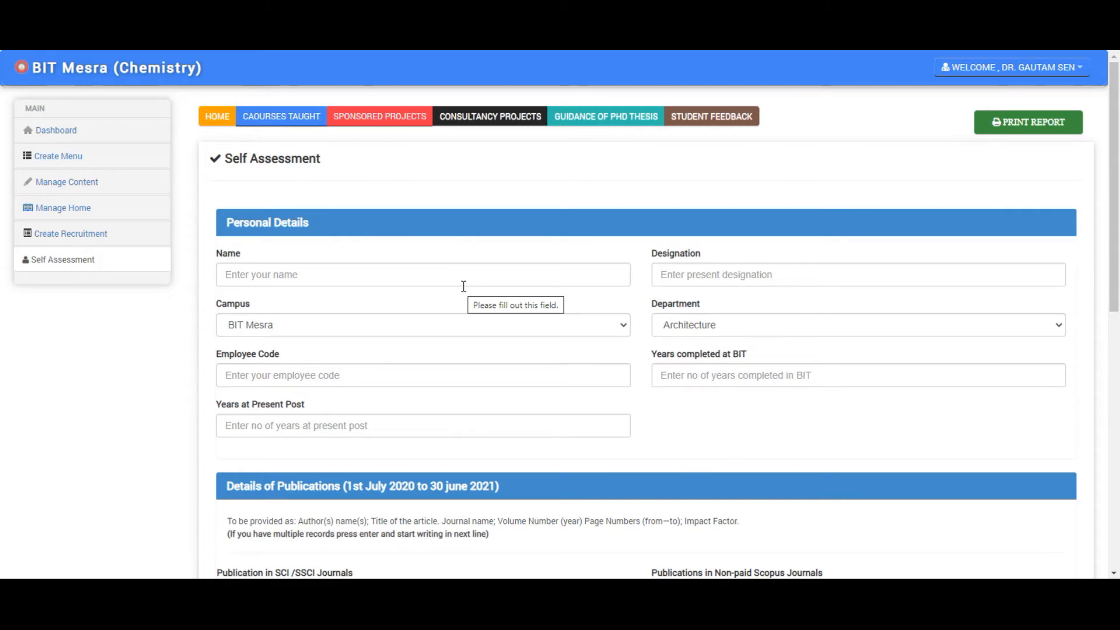
- Enter the faculty member's name in the Name field
{"action": "left_click", "coordinate": [353, 264]}
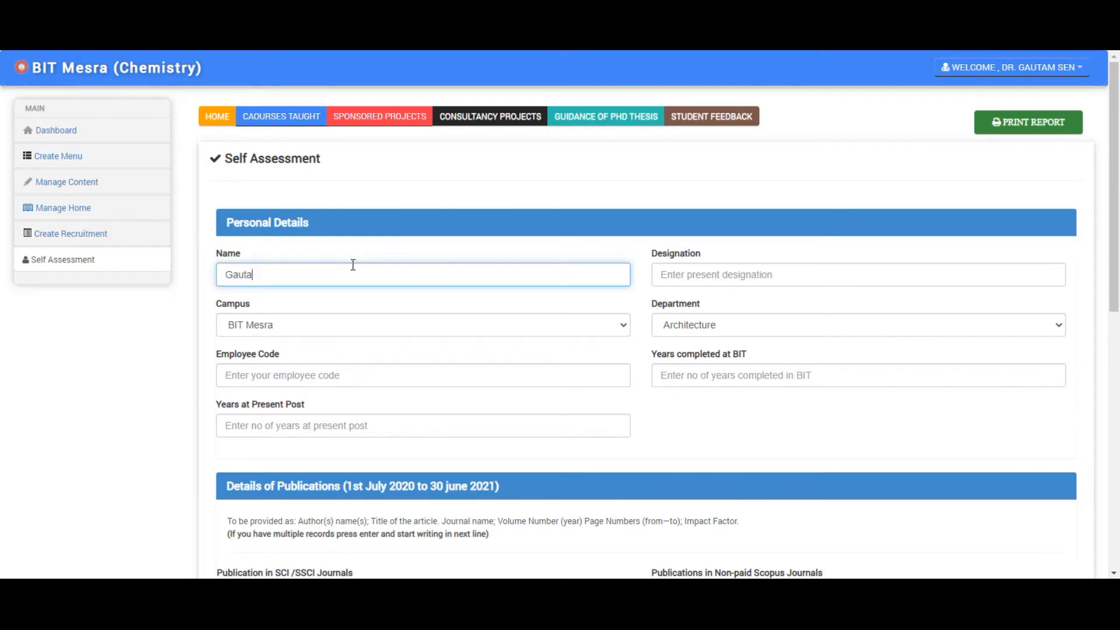
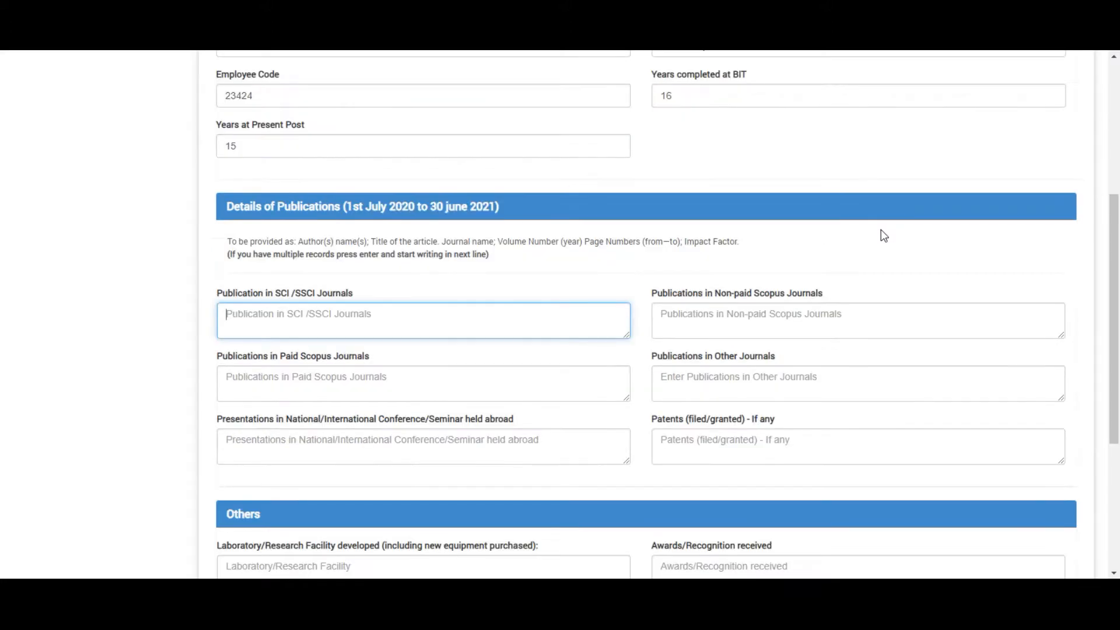
{"action": "scroll", "coordinate": [794, 291], "scroll_direction": "up", "scroll_amount": 4}
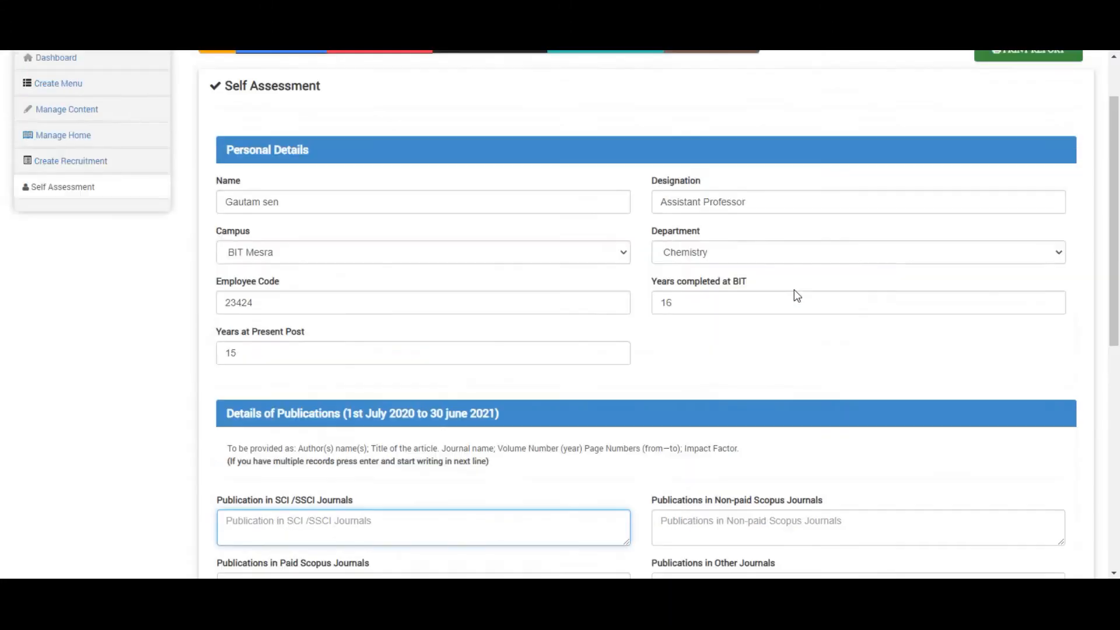
{"action": "scroll", "coordinate": [475, 252], "scroll_direction": "down", "scroll_amount": 1}
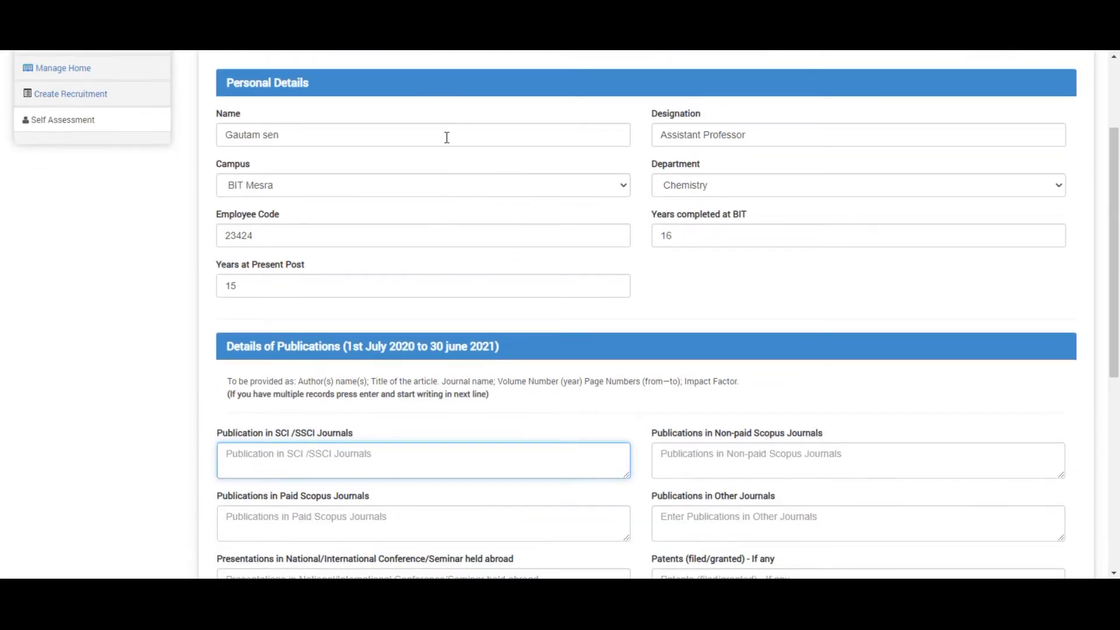
{"action": "scroll", "coordinate": [805, 267], "scroll_direction": "down", "scroll_amount": 2}
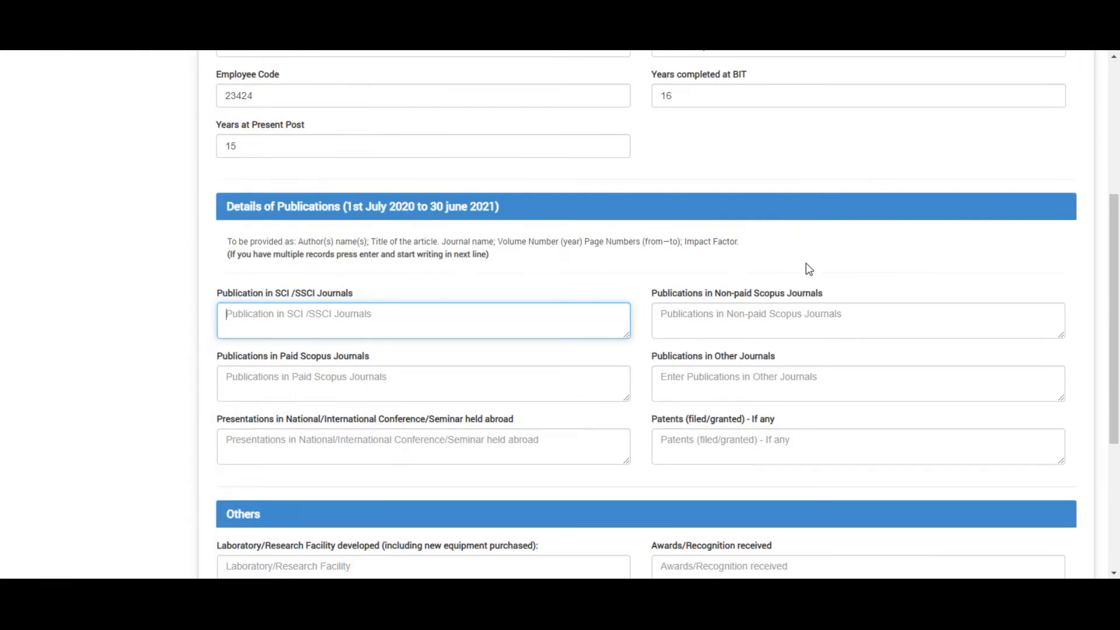
- List three numbered SCI/SSCI journal publications, one per line
{"action": "left_click", "coordinate": [428, 315]}
{"action": "type", "text": "1"}
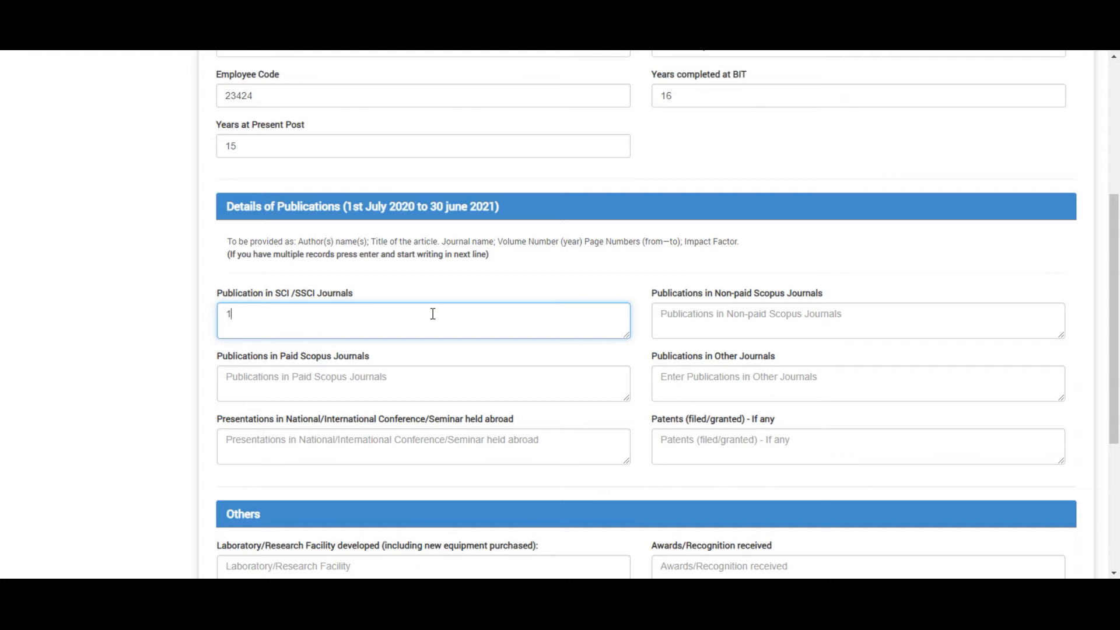
{"action": "type", "text": ".sdfsfssfsfsf"}
{"action": "key", "text": "Return"}
{"action": "type", "text": "2.sdfsfsfsfsfsfs"}
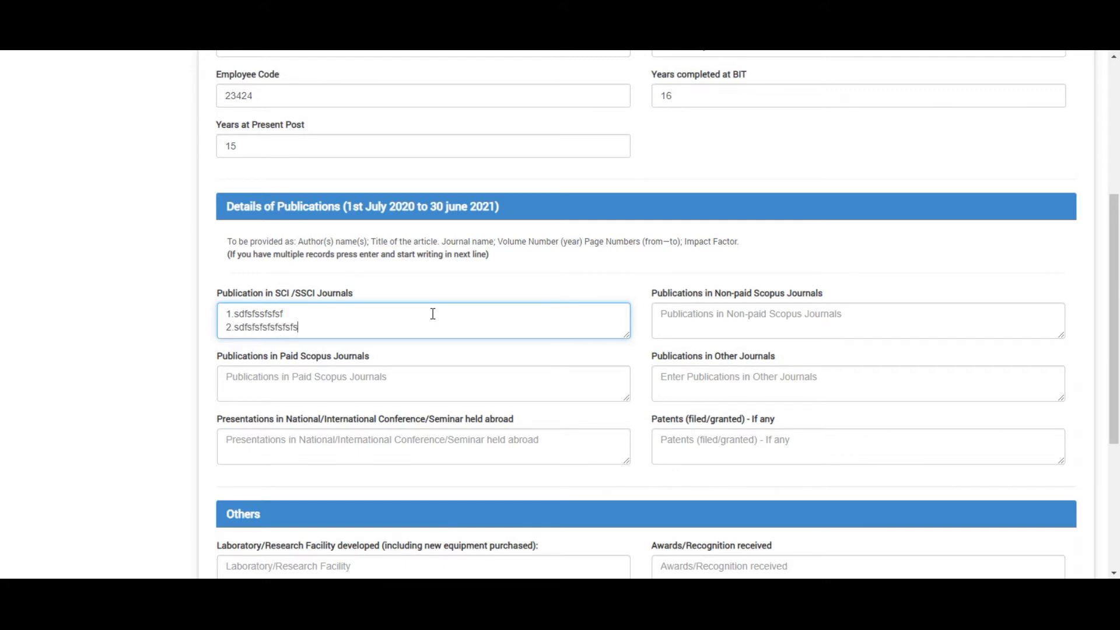
{"action": "key", "text": "Return"}
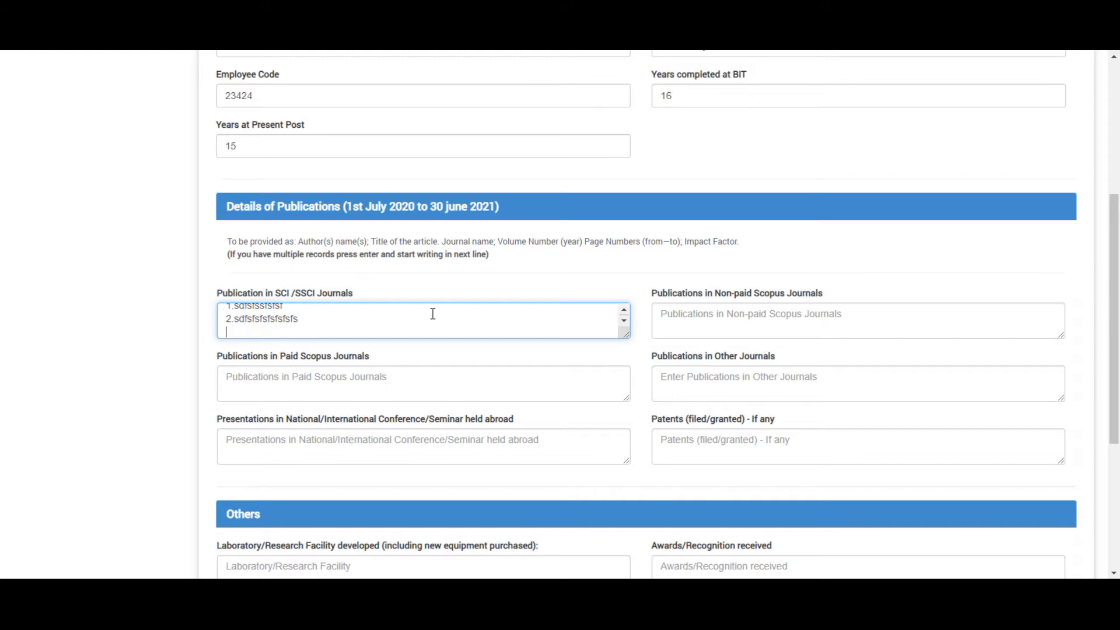
{"action": "type", "text": "3. sdfsff"}
{"action": "left_click", "coordinate": [782, 296]}
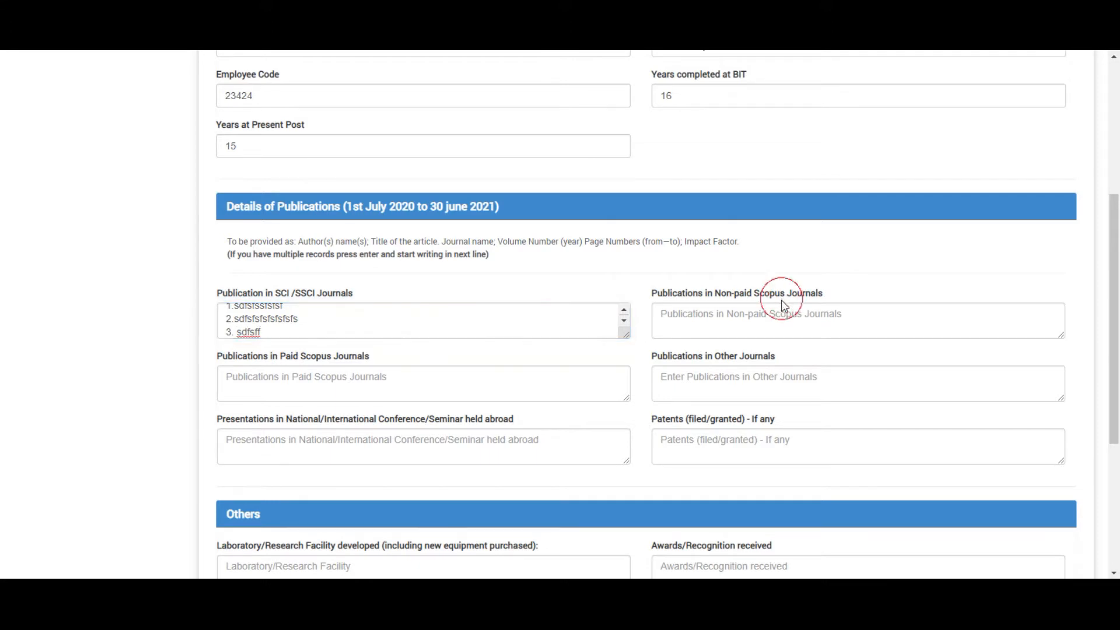
- Fill Non-paid Scopus, Paid Scopus, Other Journals, conferences abroad and Patents with placeholder text
{"action": "left_click", "coordinate": [737, 315]}
{"action": "type", "text": "dsfsfsf"}
{"action": "left_click", "coordinate": [420, 397]}
{"action": "type", "text": "sdsf"}
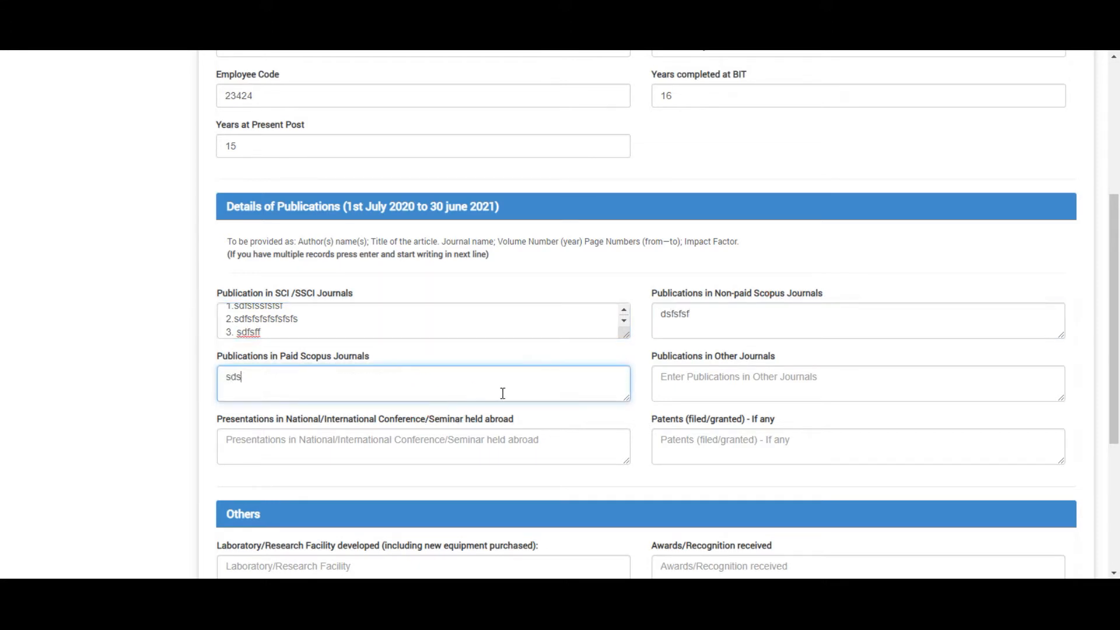
{"action": "left_click", "coordinate": [740, 374]}
{"action": "type", "text": "sdfsf"}
{"action": "left_click", "coordinate": [452, 439]}
{"action": "type", "text": "sdfsf"}
{"action": "left_click", "coordinate": [752, 436]}
{"action": "type", "text": "sdfsf"}
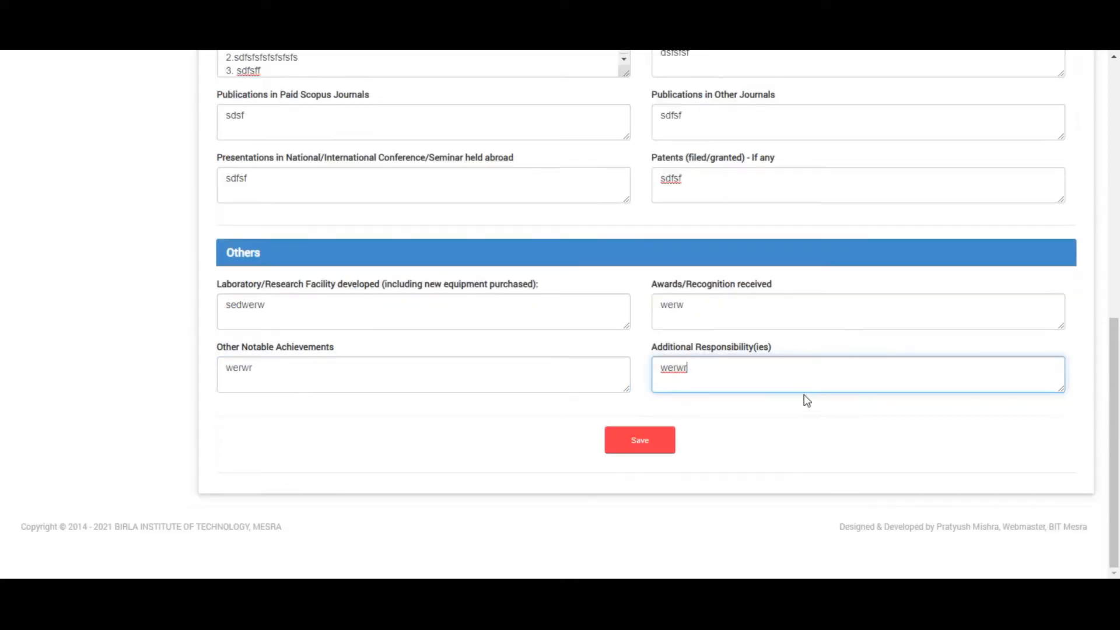
- Save the completed Self Assessment record
{"action": "scroll", "coordinate": [446, 378], "scroll_direction": "up", "scroll_amount": 5}
{"action": "scroll", "coordinate": [448, 366], "scroll_direction": "up", "scroll_amount": 5}
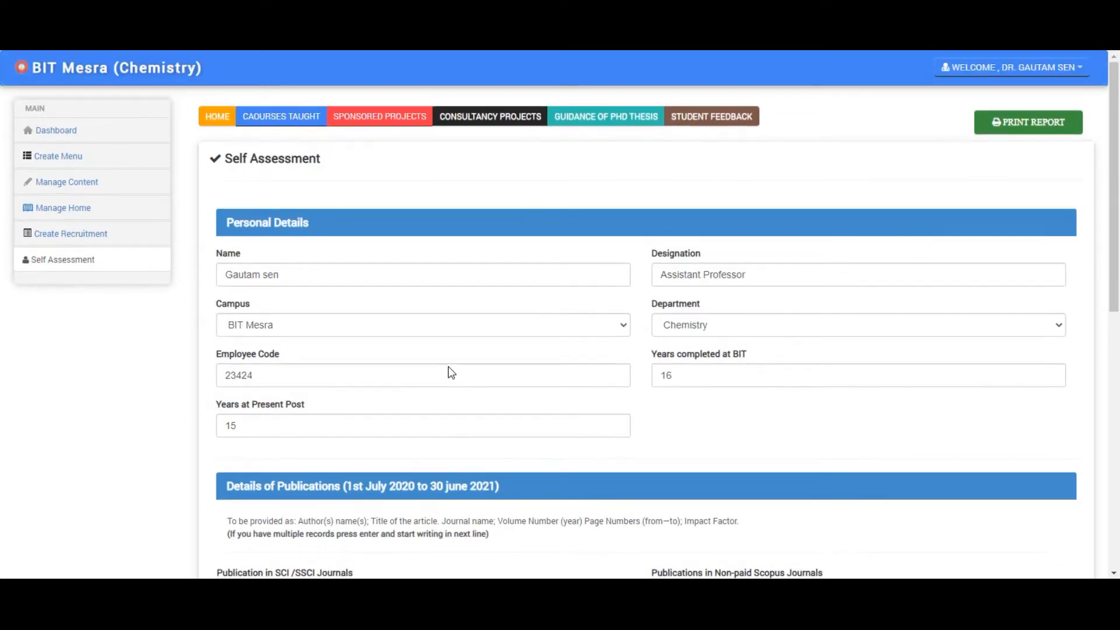
{"action": "scroll", "coordinate": [448, 366], "scroll_direction": "down", "scroll_amount": 9}
{"action": "left_click", "coordinate": [646, 445]}
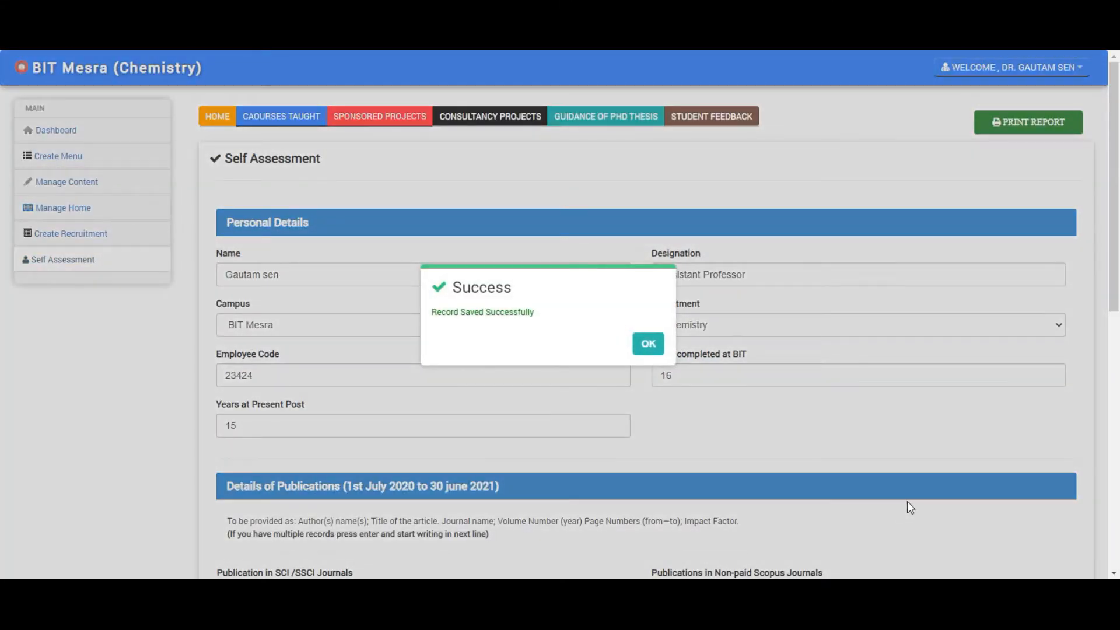
- Open the Courses Taught form and choose session MO-2020 with course type Theory
{"action": "left_click", "coordinate": [648, 346]}
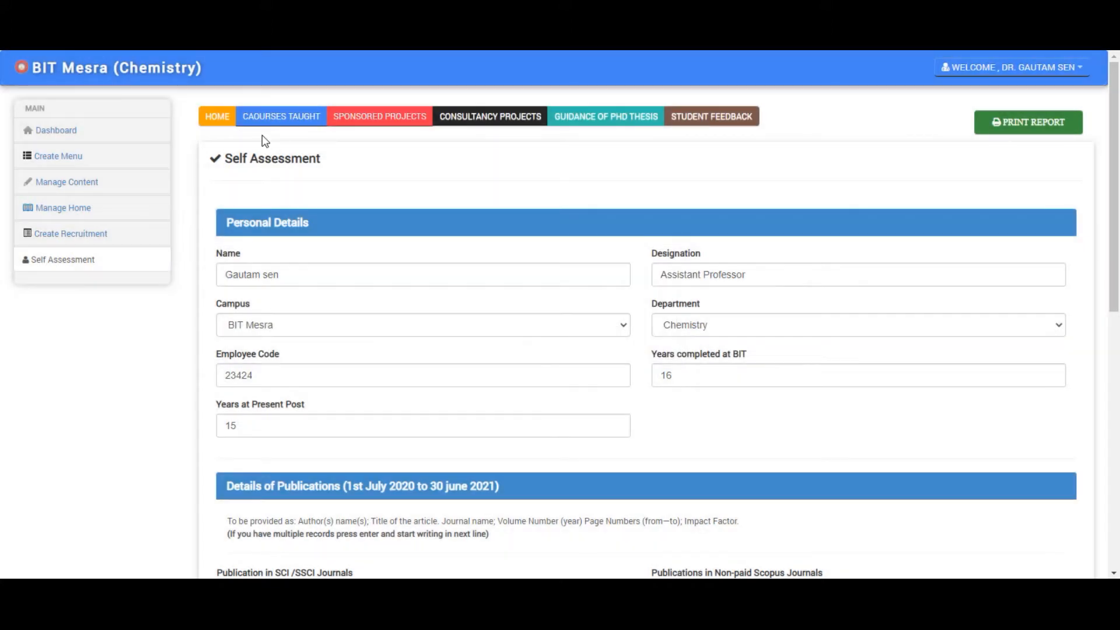
{"action": "left_click", "coordinate": [276, 118]}
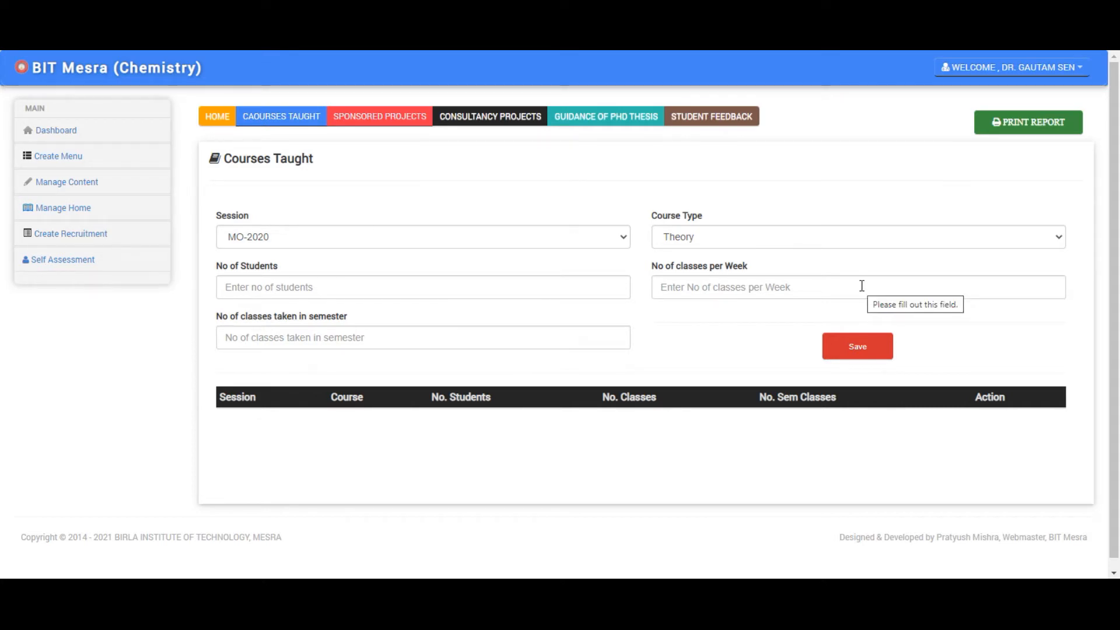
{"action": "left_click", "coordinate": [420, 233]}
{"action": "left_click", "coordinate": [423, 254]}
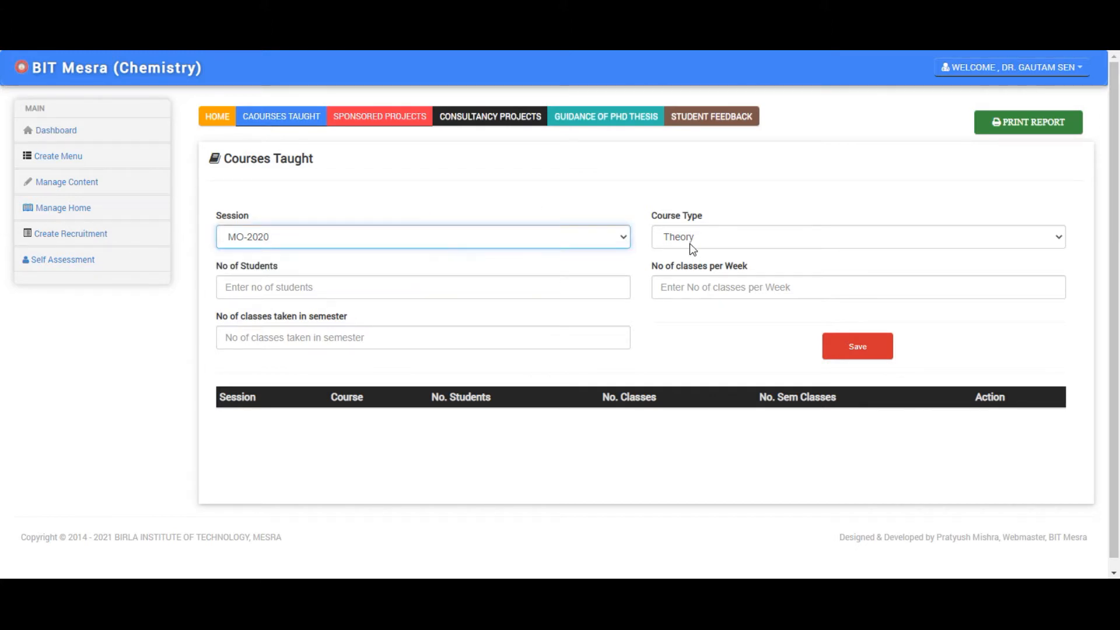
{"action": "left_click", "coordinate": [716, 235]}
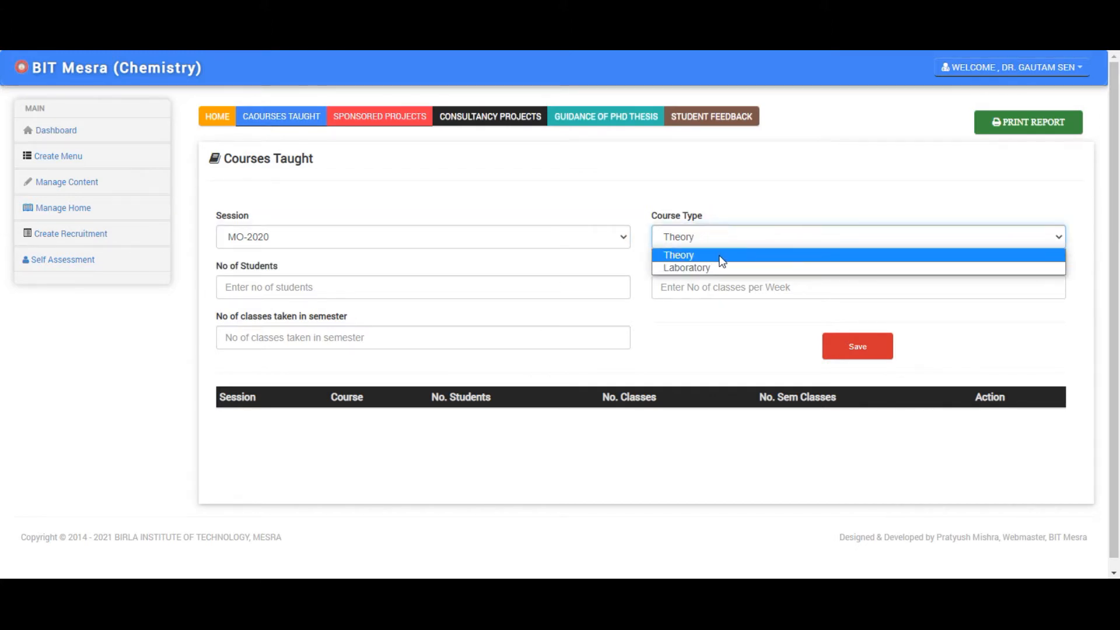
{"action": "left_click", "coordinate": [720, 257]}
- Enter 45 students, 3 classes per week and 4 semester classes, then save the record
{"action": "left_click", "coordinate": [334, 290]}
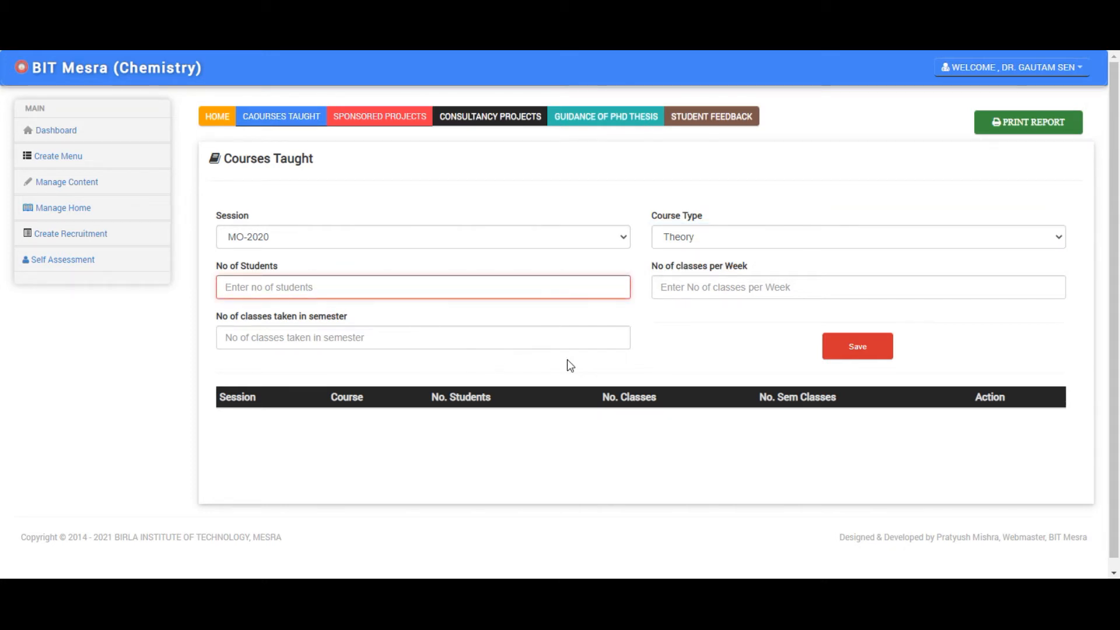
{"action": "type", "text": "45"}
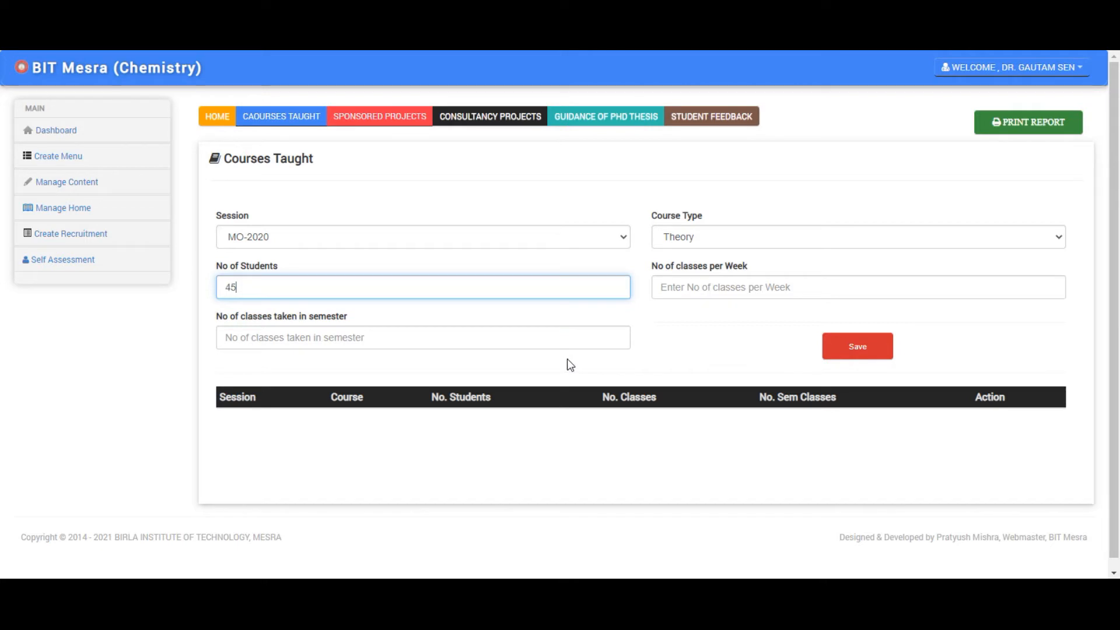
{"action": "left_click", "coordinate": [730, 290]}
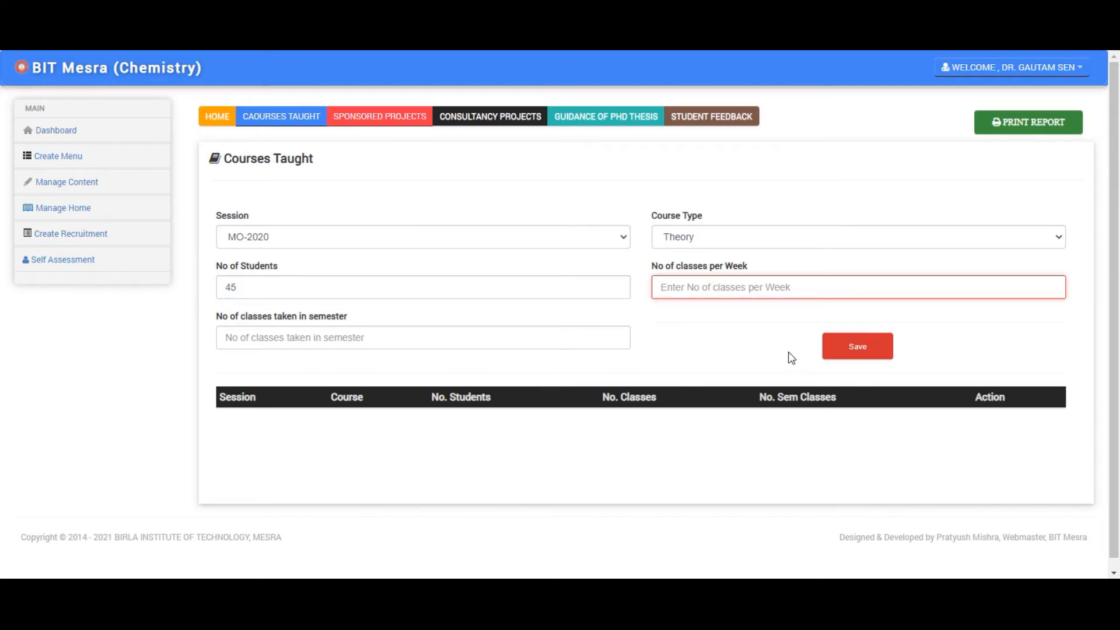
{"action": "type", "text": "34"}
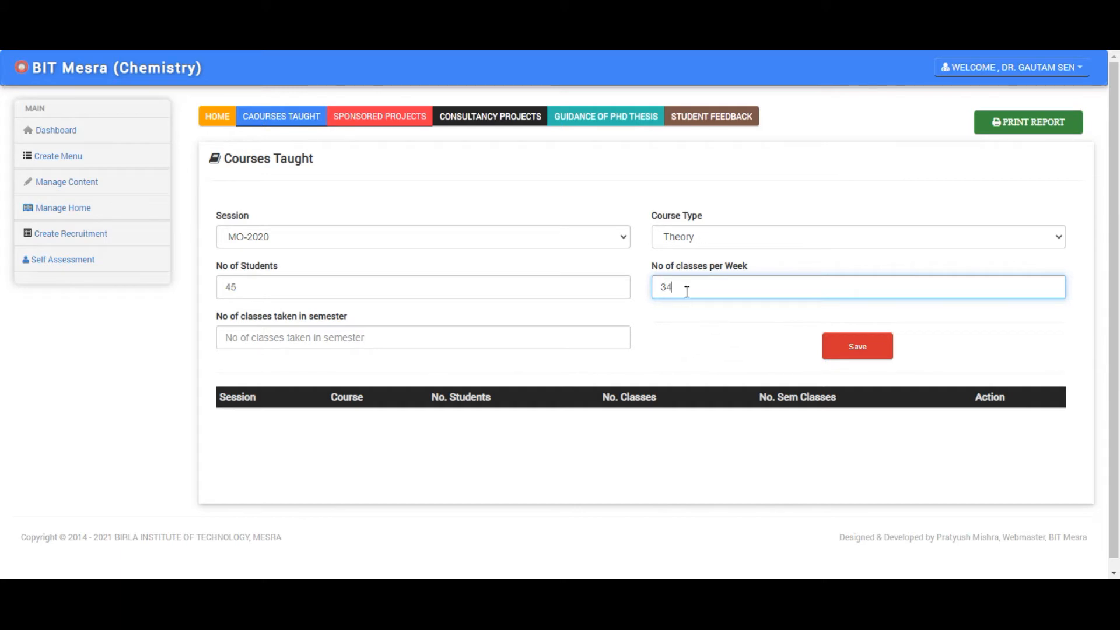
{"action": "key", "text": "BackSpace"}
{"action": "left_click", "coordinate": [287, 339]}
{"action": "type", "text": "4"}
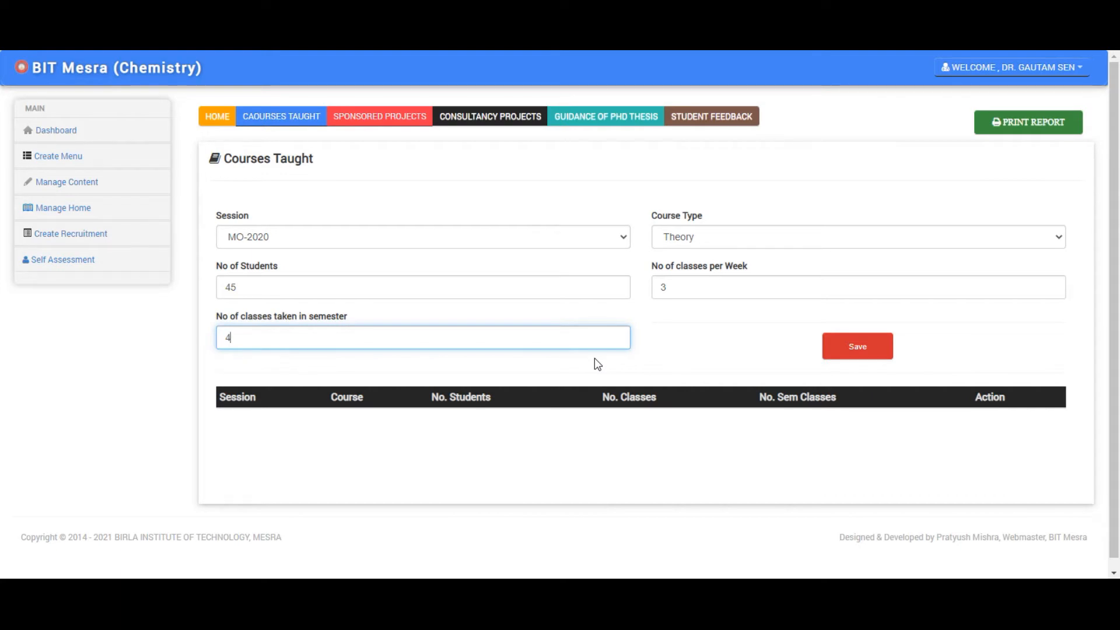
{"action": "left_click", "coordinate": [856, 350]}
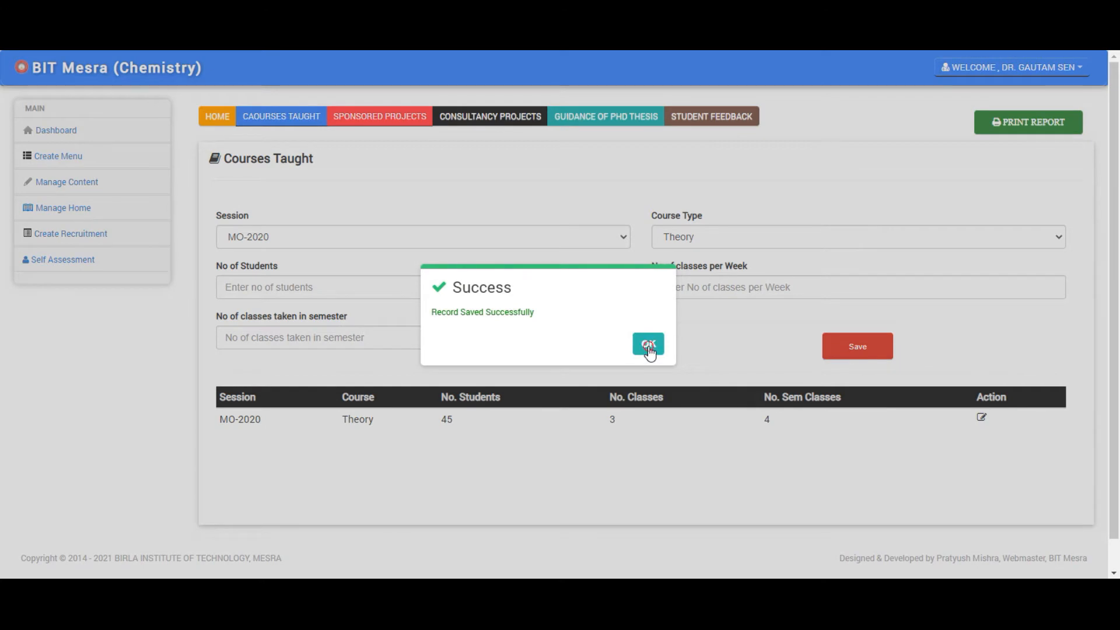
{"action": "left_click", "coordinate": [644, 344]}
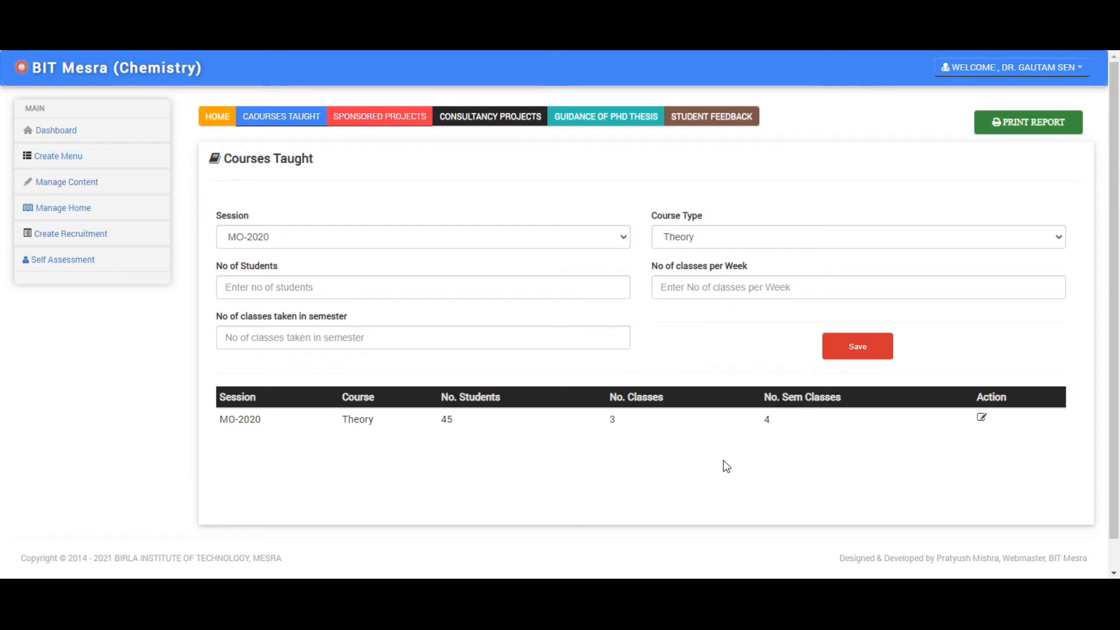
- Enter 22 students, 23 weekly and 3 semester classes; saving warns the record already exists
{"action": "left_click", "coordinate": [410, 294]}
{"action": "type", "text": "sfst"}
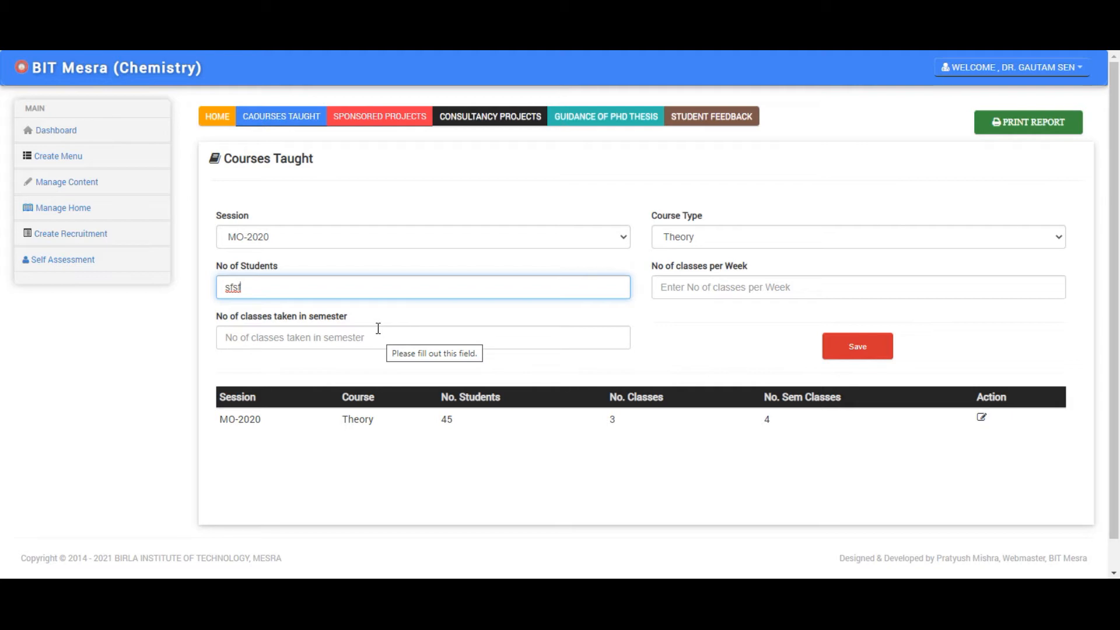
{"action": "left_click_drag", "start_coordinate": [320, 293], "coordinate": [195, 295]}
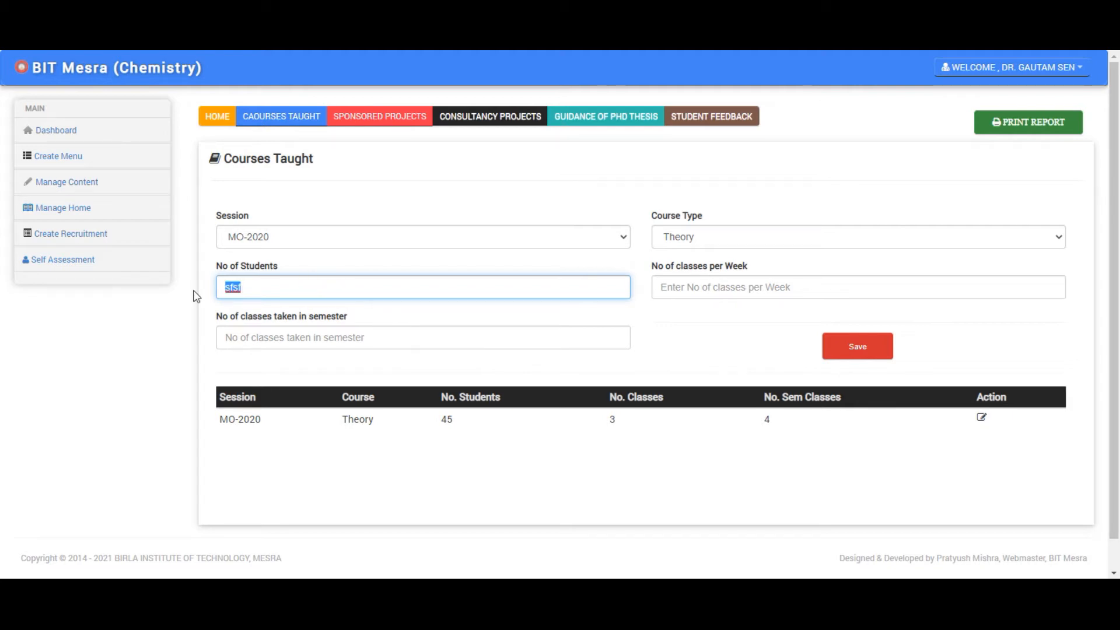
{"action": "type", "text": "22"}
{"action": "left_click", "coordinate": [747, 288]}
{"action": "type", "text": "23"}
{"action": "left_click", "coordinate": [507, 348]}
{"action": "type", "text": "3"}
{"action": "left_click", "coordinate": [852, 347]}
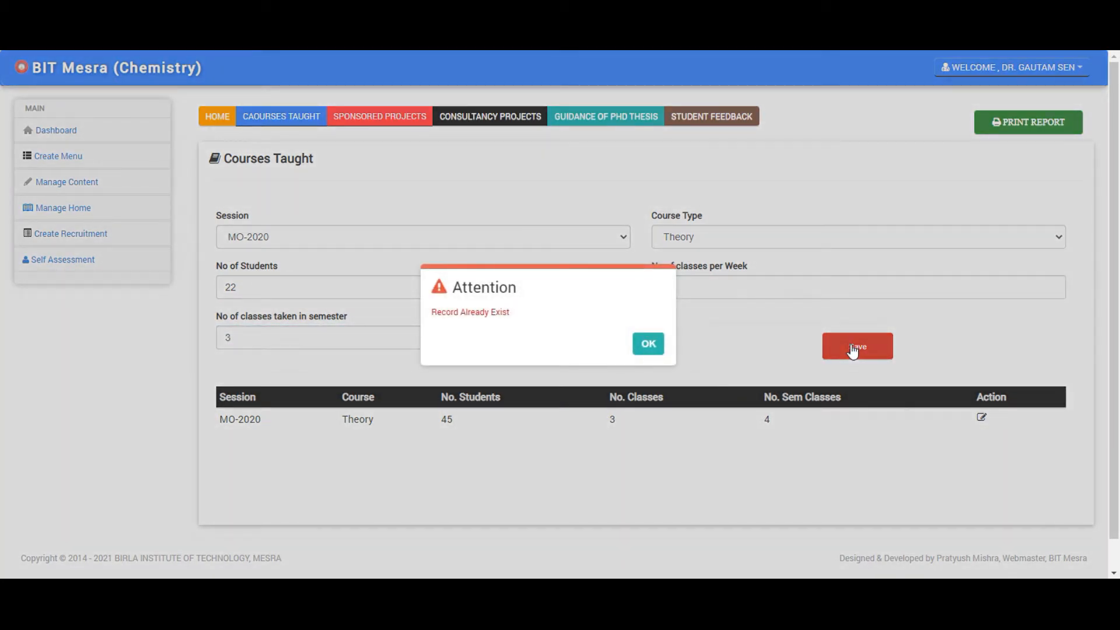
{"action": "left_click", "coordinate": [648, 344]}
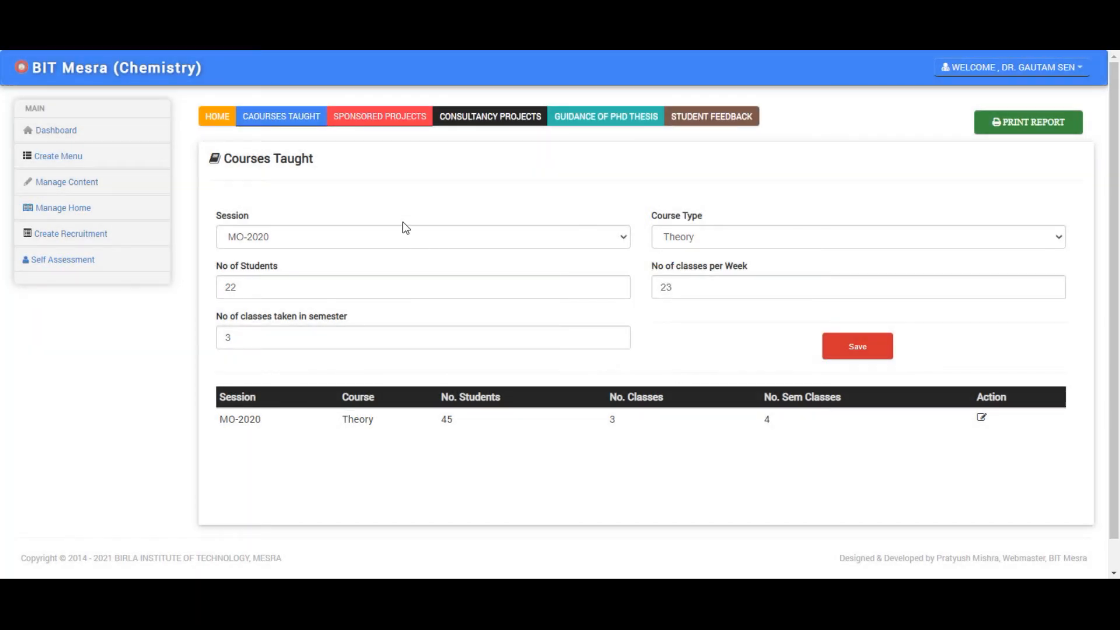
- Switch the course type to Laboratory with 3 students and 3 weekly classes, and save
{"action": "left_click", "coordinate": [743, 236]}
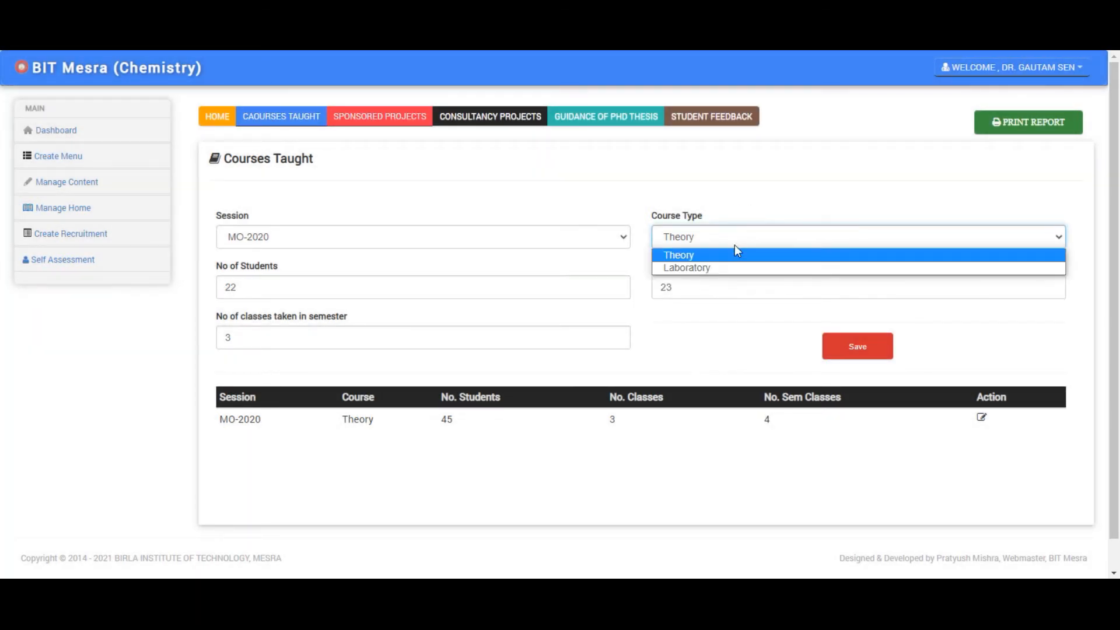
{"action": "left_click", "coordinate": [733, 268]}
{"action": "left_click", "coordinate": [276, 286]}
{"action": "double_click", "coordinate": [276, 286]}
{"action": "type", "text": "3"}
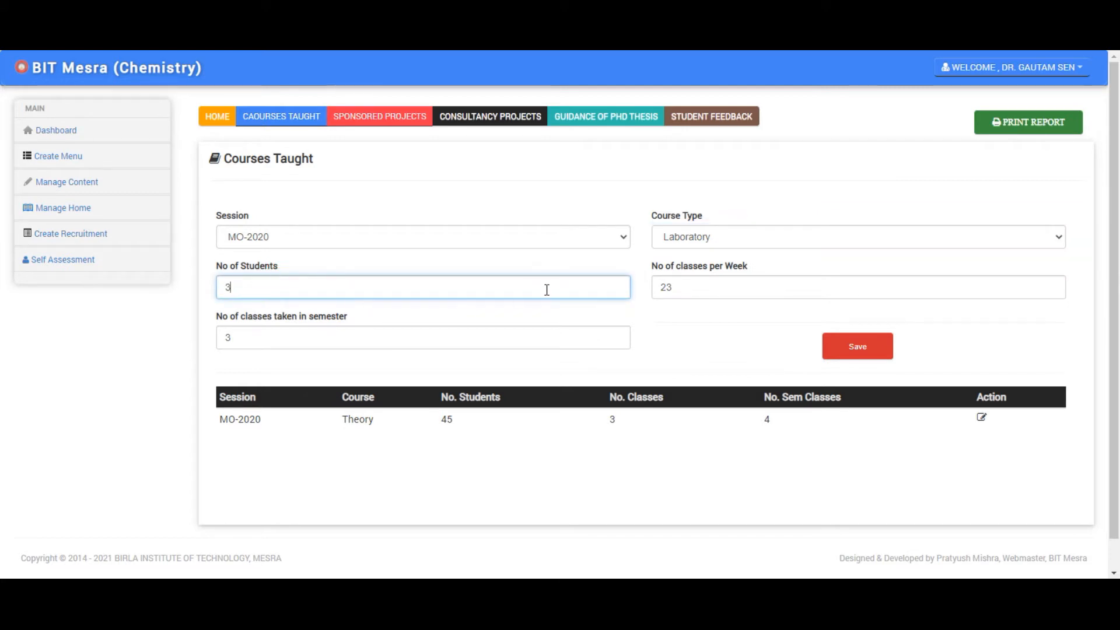
{"action": "double_click", "coordinate": [688, 290]}
{"action": "type", "text": "3"}
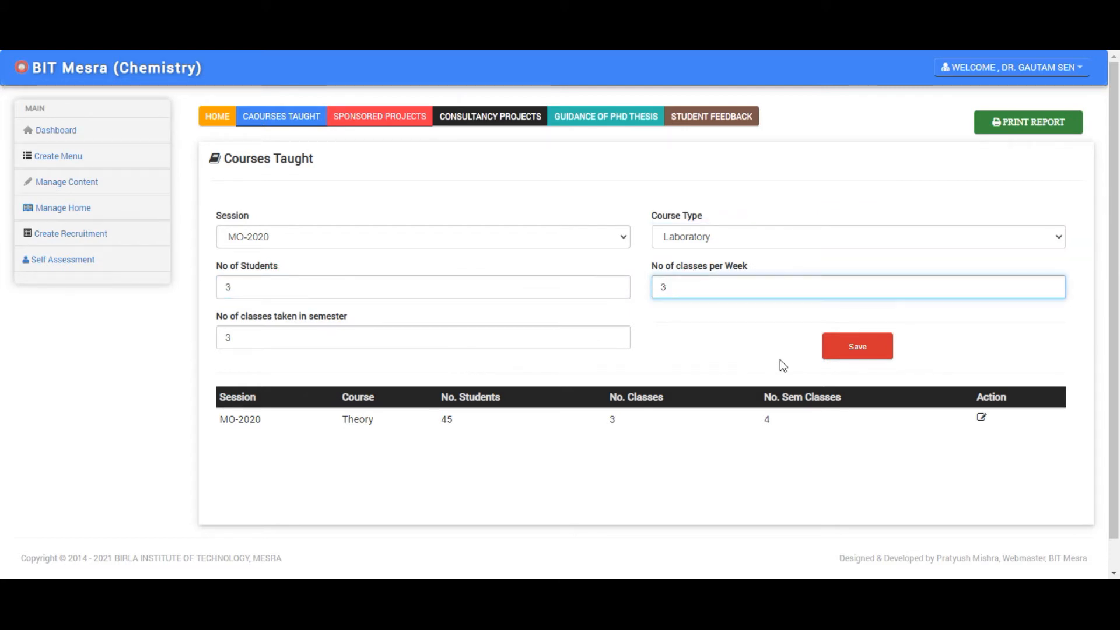
{"action": "left_click", "coordinate": [856, 350]}
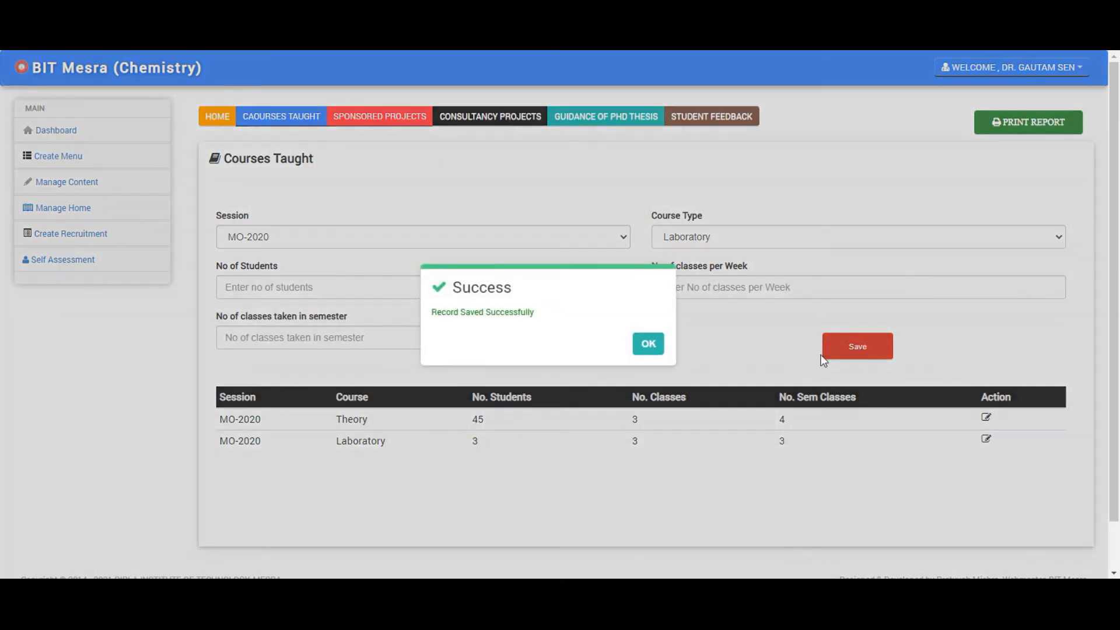
- Save an SP-2021 Theory entry with 2 students, 2 weekly and 2 semester classes
{"action": "left_click", "coordinate": [653, 344]}
{"action": "left_click", "coordinate": [378, 239]}
{"action": "left_click", "coordinate": [375, 268]}
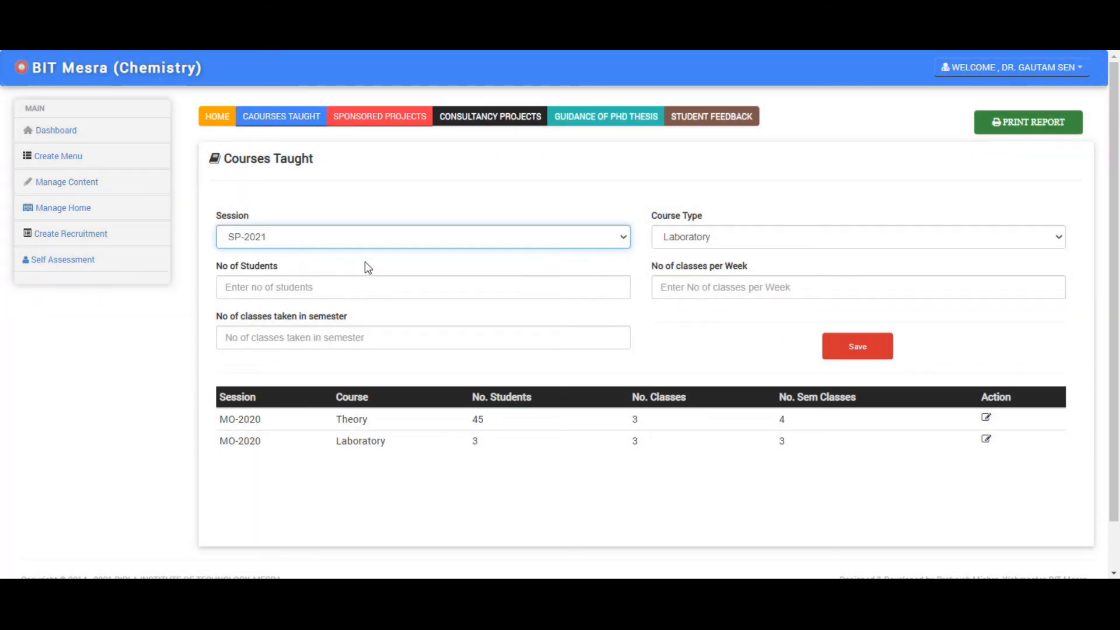
{"action": "left_click", "coordinate": [738, 250]}
{"action": "left_click", "coordinate": [738, 253]}
{"action": "left_click", "coordinate": [363, 285]}
{"action": "type", "text": "2"}
{"action": "left_click", "coordinate": [705, 288]}
{"action": "type", "text": "2"}
{"action": "left_click", "coordinate": [527, 337]}
{"action": "type", "text": "2"}
{"action": "left_click", "coordinate": [829, 356]}
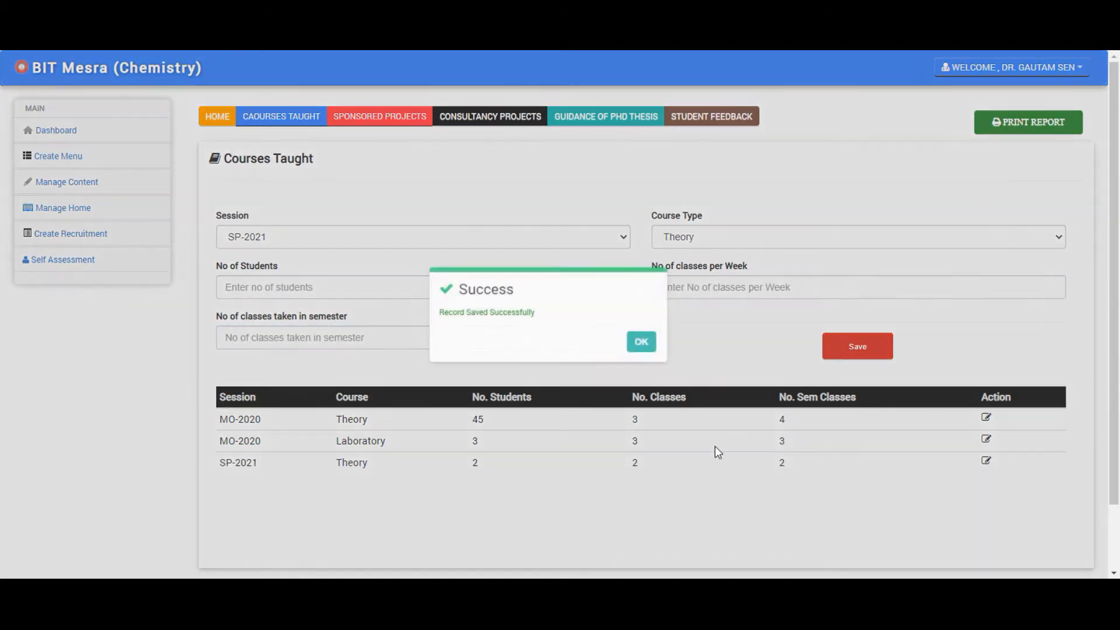
- Save the SP-2021 Laboratory entry with the same values: 2, 2 and 2
{"action": "left_click", "coordinate": [646, 344]}
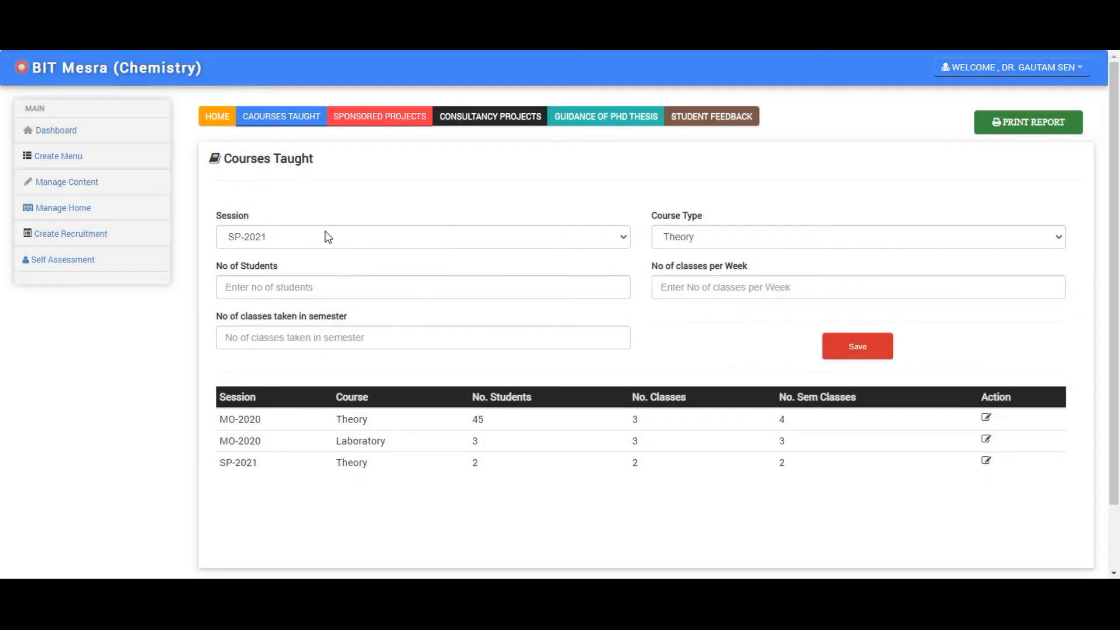
{"action": "left_click", "coordinate": [765, 243]}
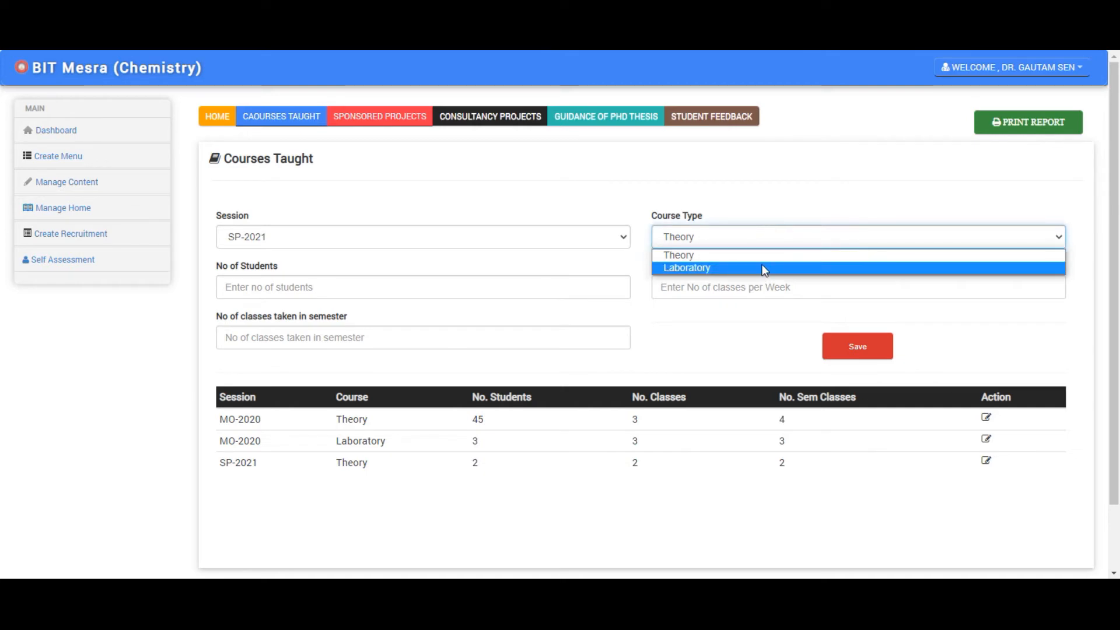
{"action": "left_click", "coordinate": [763, 268]}
{"action": "left_click", "coordinate": [323, 289]}
{"action": "type", "text": "qw"}
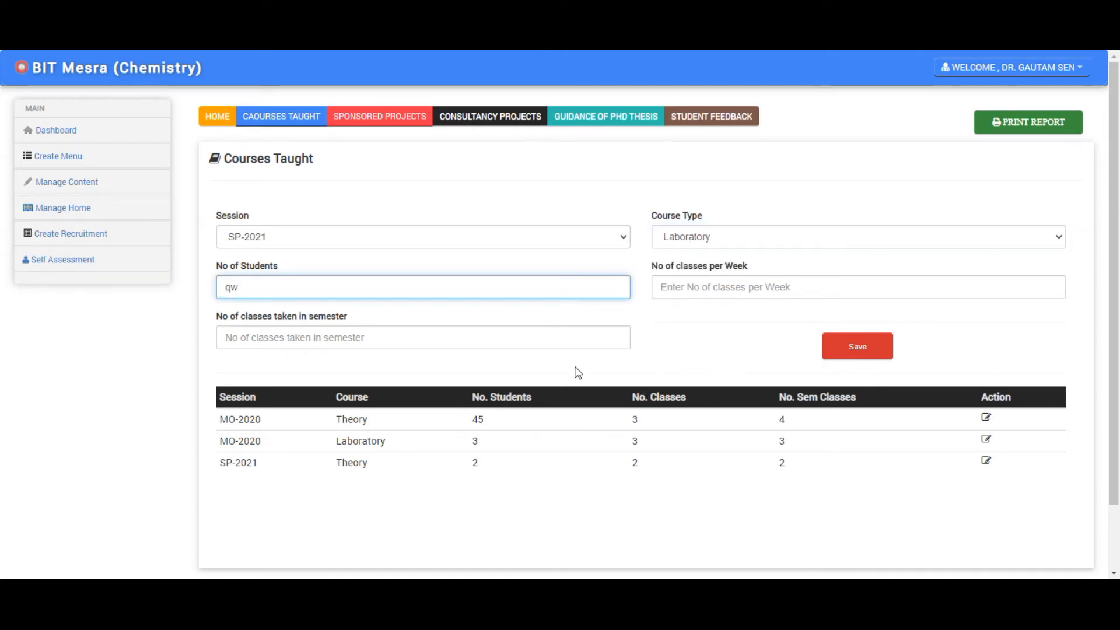
{"action": "key", "text": "ctrl+a"}
{"action": "type", "text": "2"}
{"action": "left_click", "coordinate": [780, 288]}
{"action": "type", "text": "2"}
{"action": "left_click", "coordinate": [418, 344]}
{"action": "type", "text": "2"}
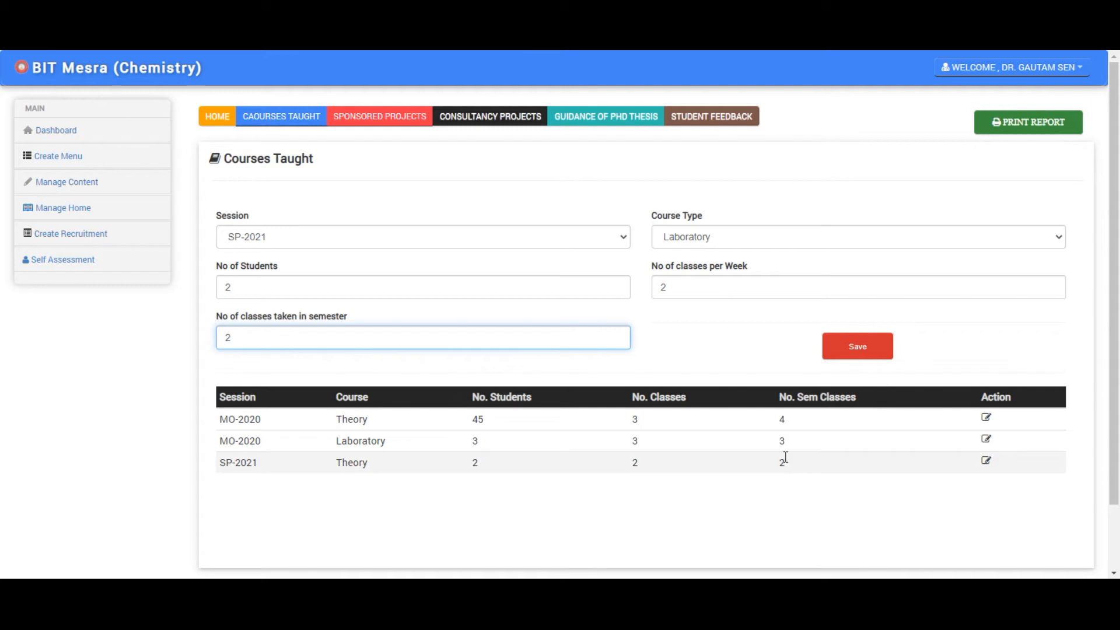
{"action": "left_click", "coordinate": [854, 351]}
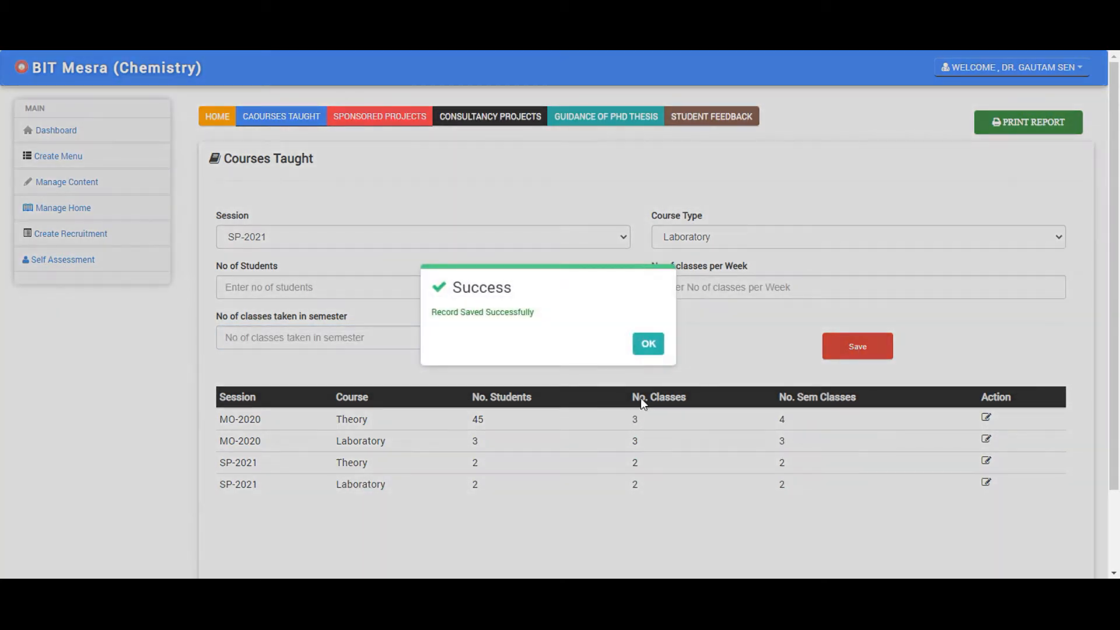
{"action": "left_click", "coordinate": [648, 344]}
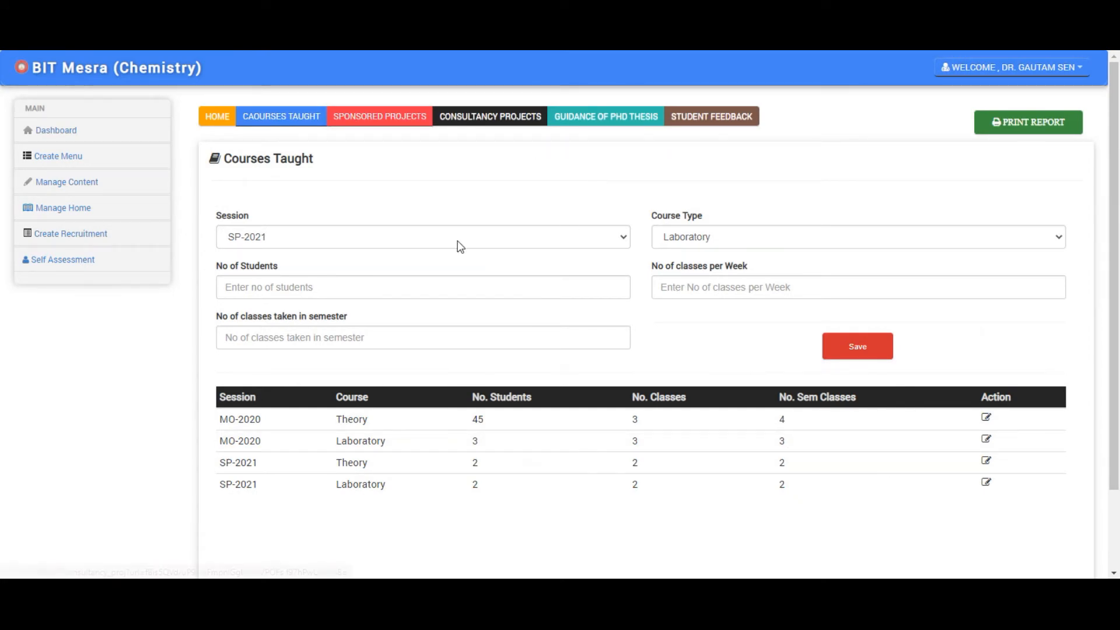
- Save an ongoing R&D project 'Dummy title' from agency Dummy, sanctioned ₹2323232
{"action": "left_click", "coordinate": [378, 118]}
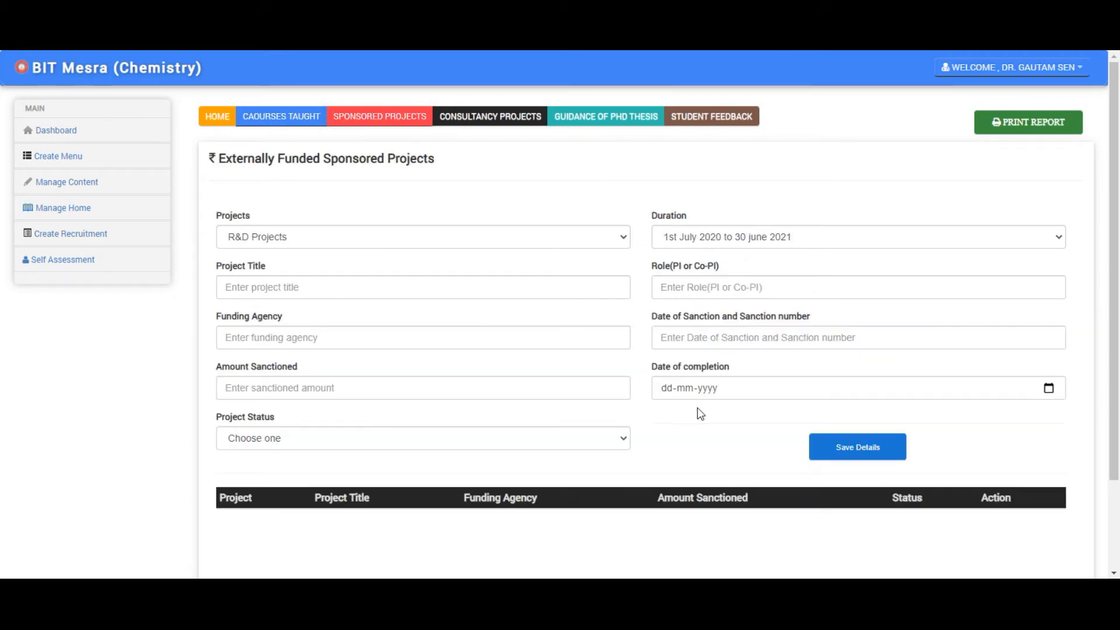
{"action": "scroll", "coordinate": [519, 292], "scroll_direction": "down", "scroll_amount": 2}
{"action": "scroll", "coordinate": [520, 327], "scroll_direction": "up", "scroll_amount": 2}
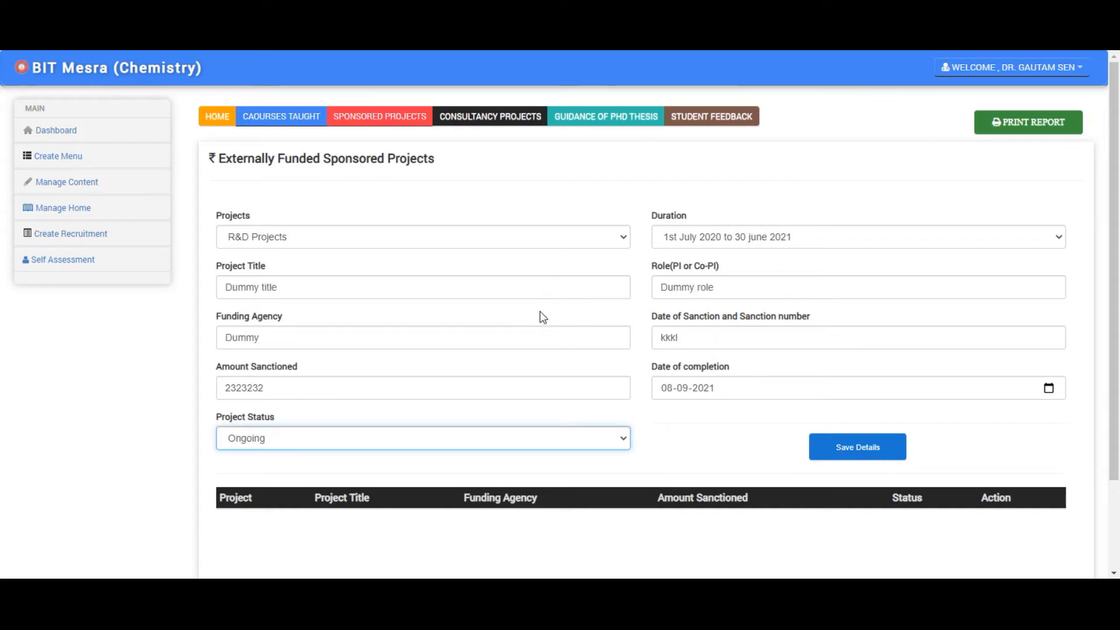
{"action": "left_click", "coordinate": [864, 452]}
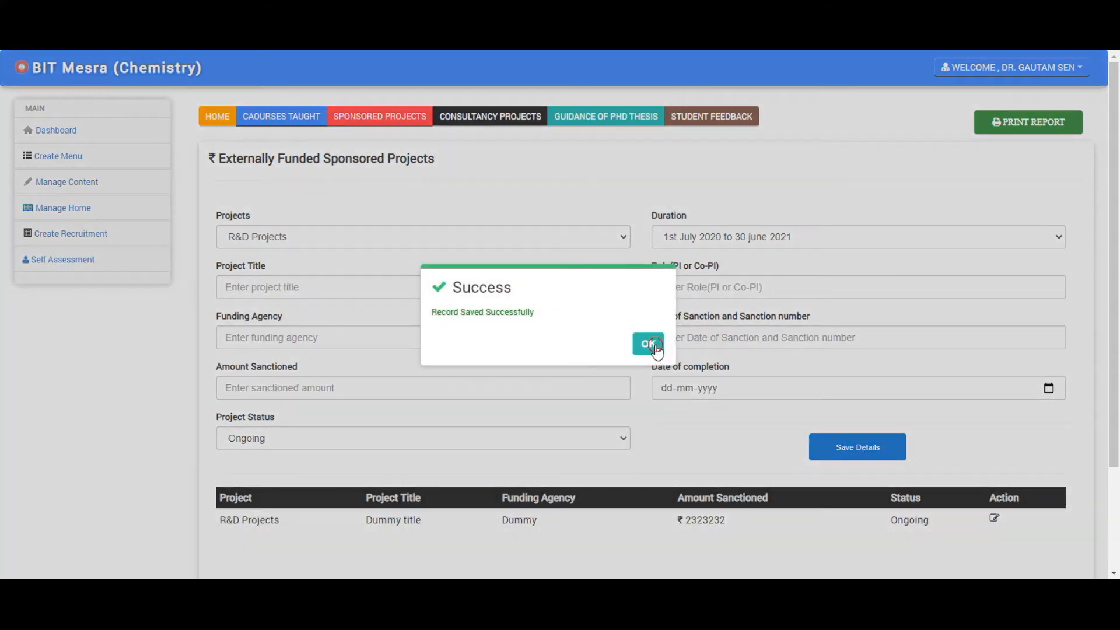
{"action": "left_click", "coordinate": [649, 344]}
{"action": "scroll", "coordinate": [679, 453], "scroll_direction": "down", "scroll_amount": 2}
{"action": "scroll", "coordinate": [687, 453], "scroll_direction": "up", "scroll_amount": 2}
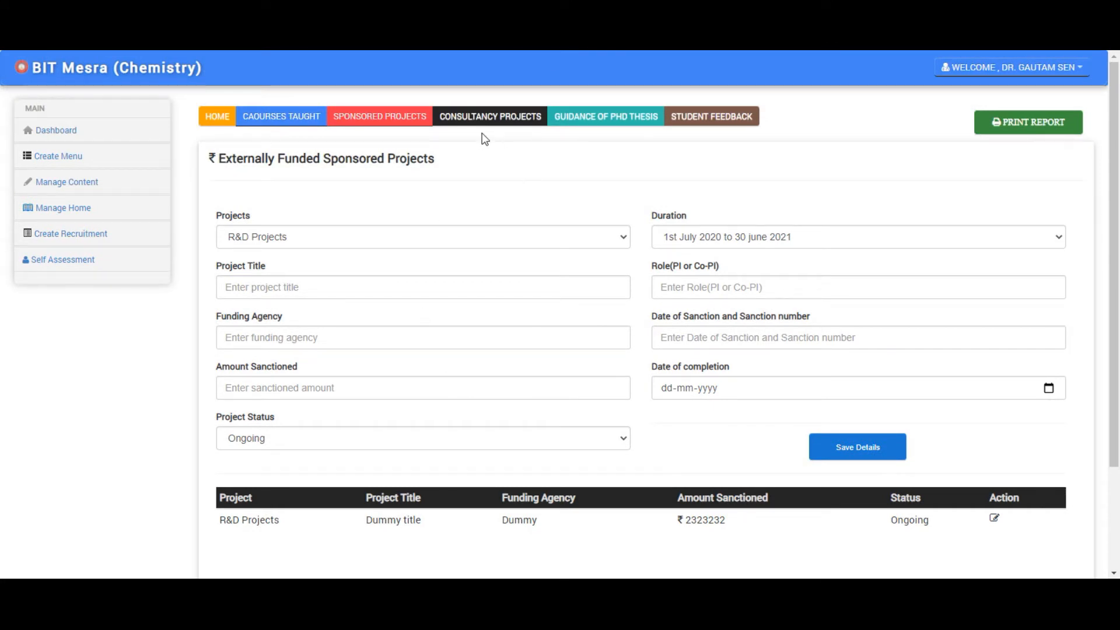
- Save a Completed consultancy project 'Dummy Title' from agency Dummy with grant ₹3223233
{"action": "left_click", "coordinate": [466, 120]}
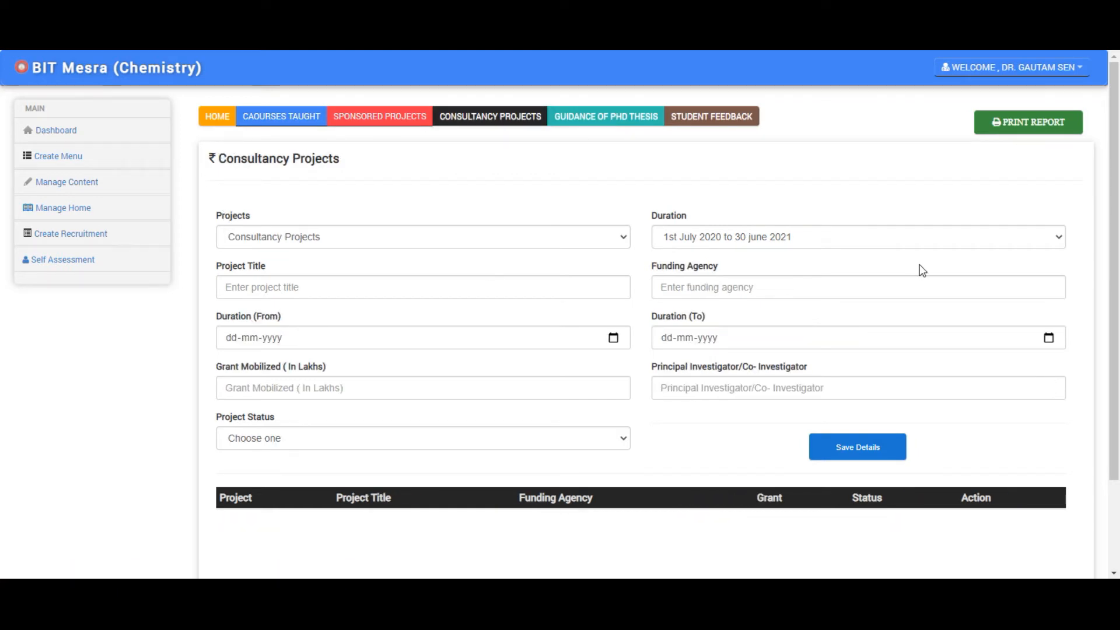
{"action": "left_click", "coordinate": [499, 245]}
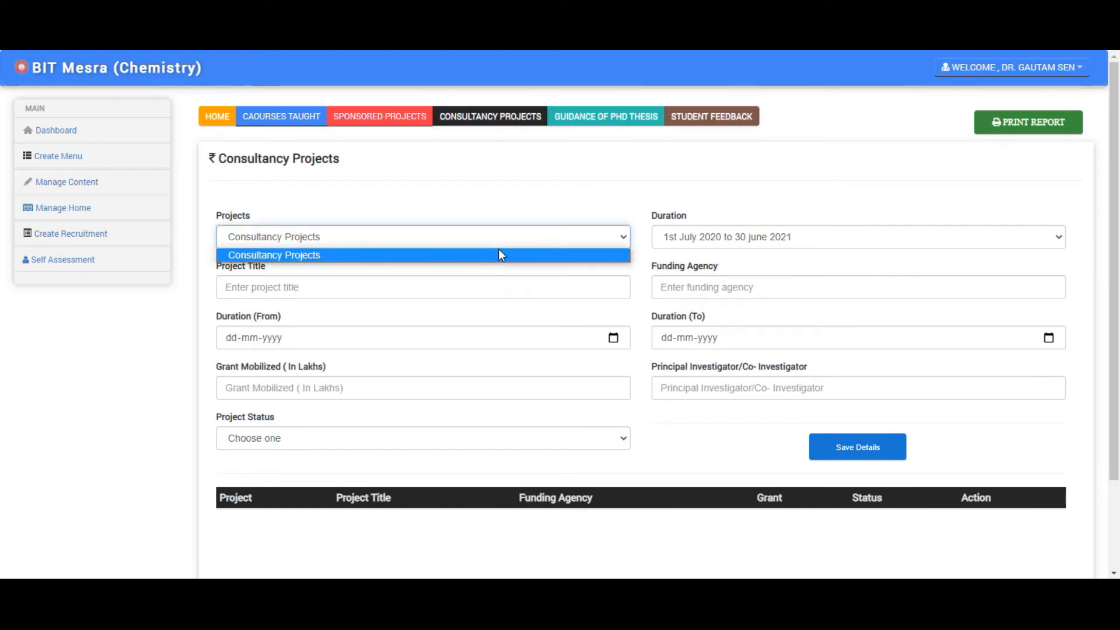
{"action": "left_click", "coordinate": [506, 236]}
{"action": "left_click", "coordinate": [330, 297]}
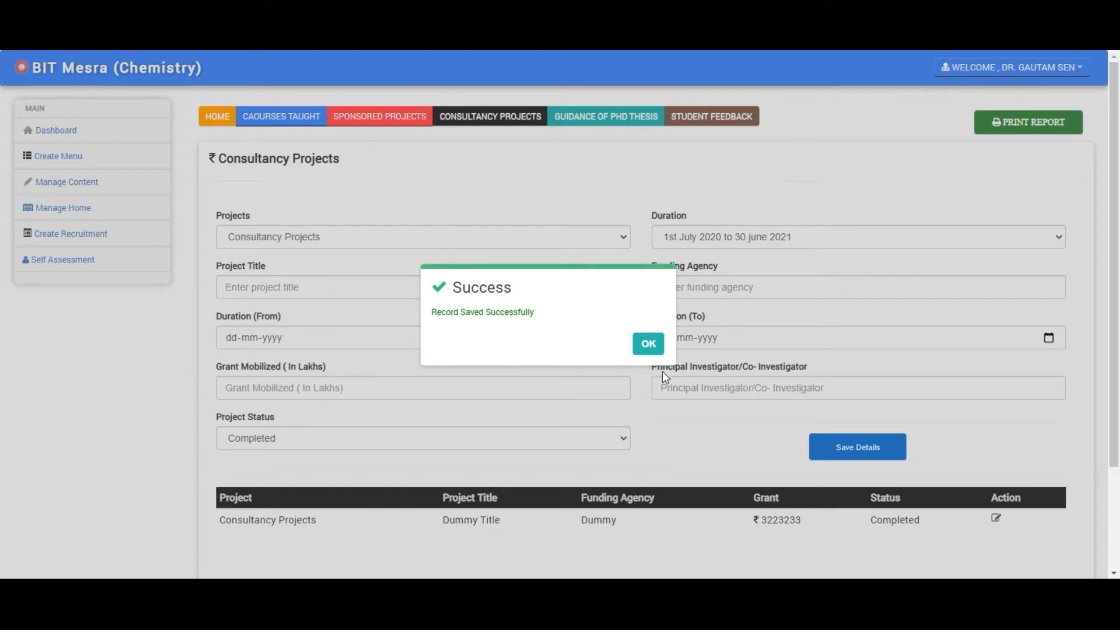
{"action": "left_click", "coordinate": [648, 345]}
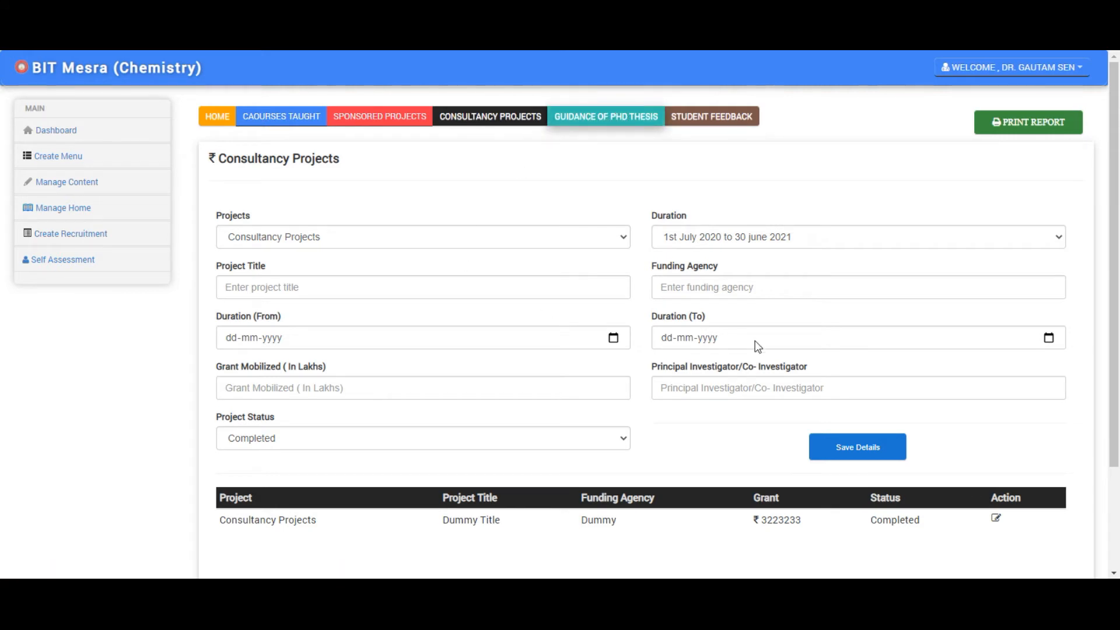
- Fill the missing thesis title 'dummy title' and date 6-07-2021, then save the Submitted guidance entry
{"action": "scroll", "coordinate": [453, 305], "scroll_direction": "down", "scroll_amount": 1}
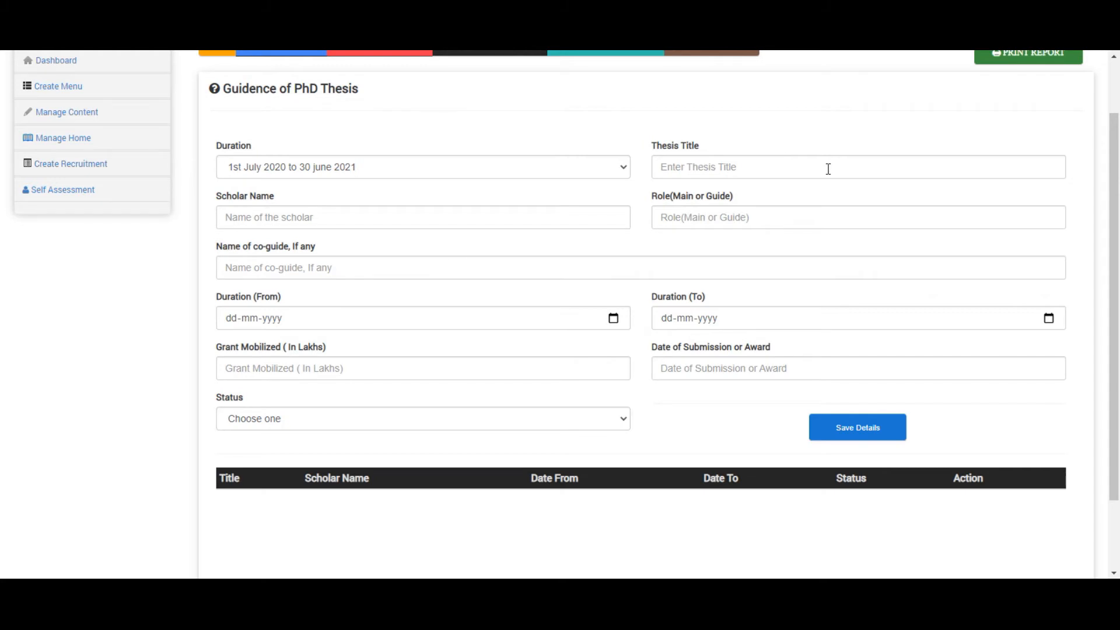
{"action": "scroll", "coordinate": [921, 170], "scroll_direction": "up", "scroll_amount": 1}
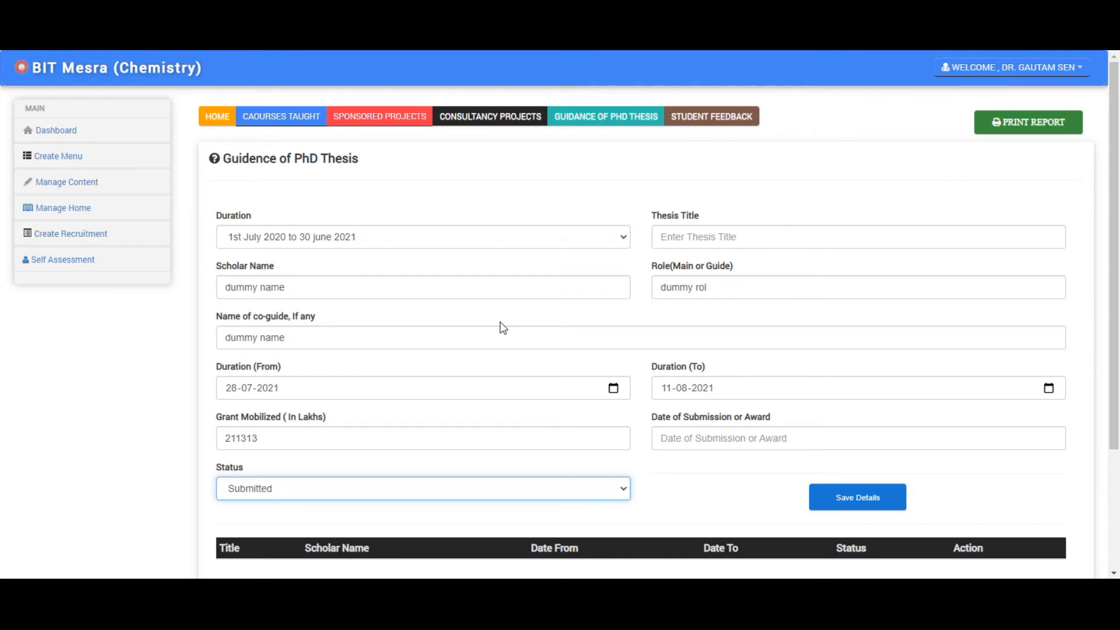
{"action": "scroll", "coordinate": [627, 336], "scroll_direction": "down", "scroll_amount": 1}
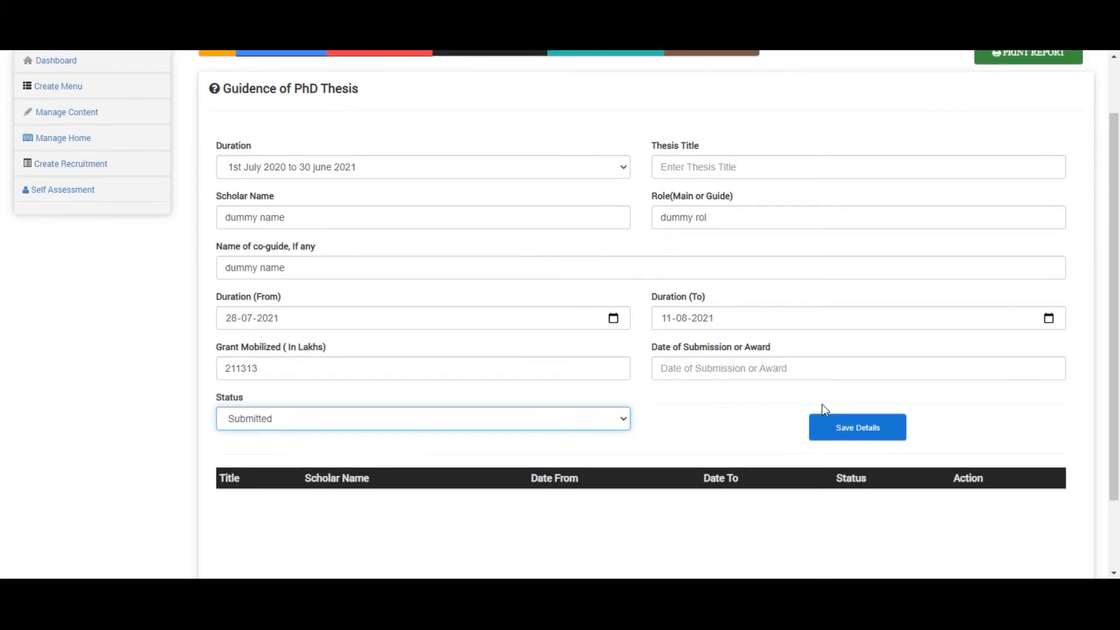
{"action": "left_click", "coordinate": [864, 429]}
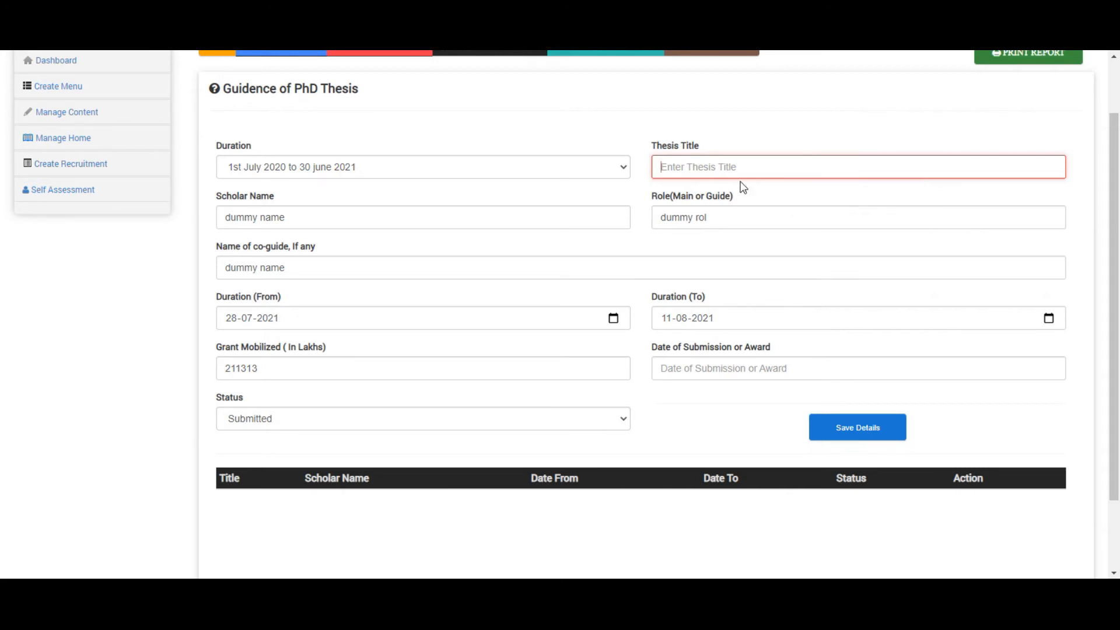
{"action": "type", "text": "dum"}
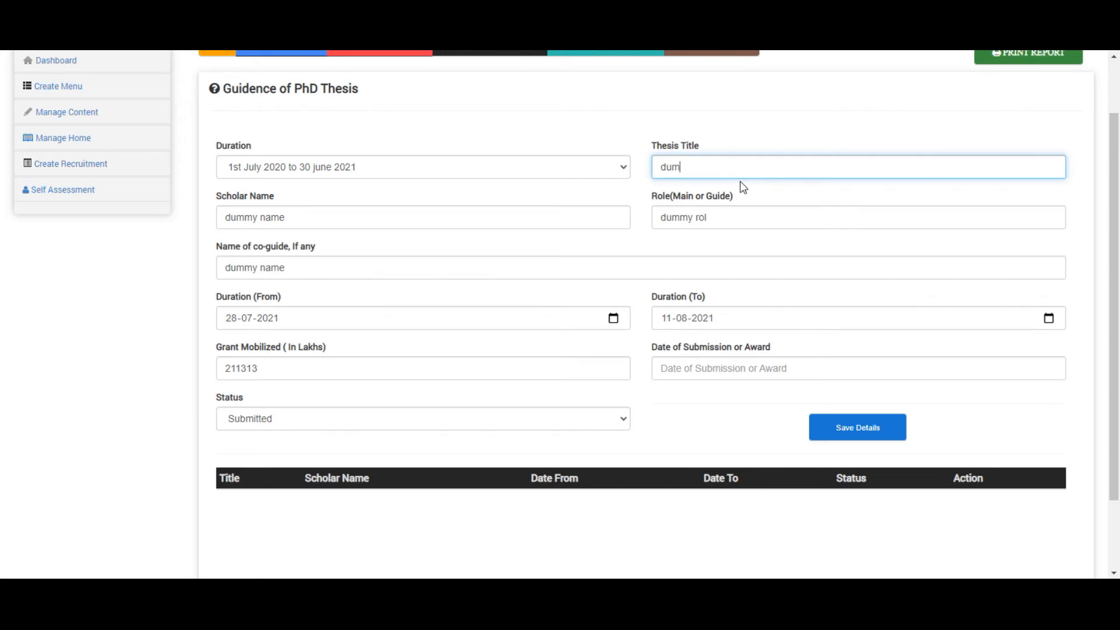
{"action": "type", "text": "my title"}
{"action": "left_click", "coordinate": [863, 432]}
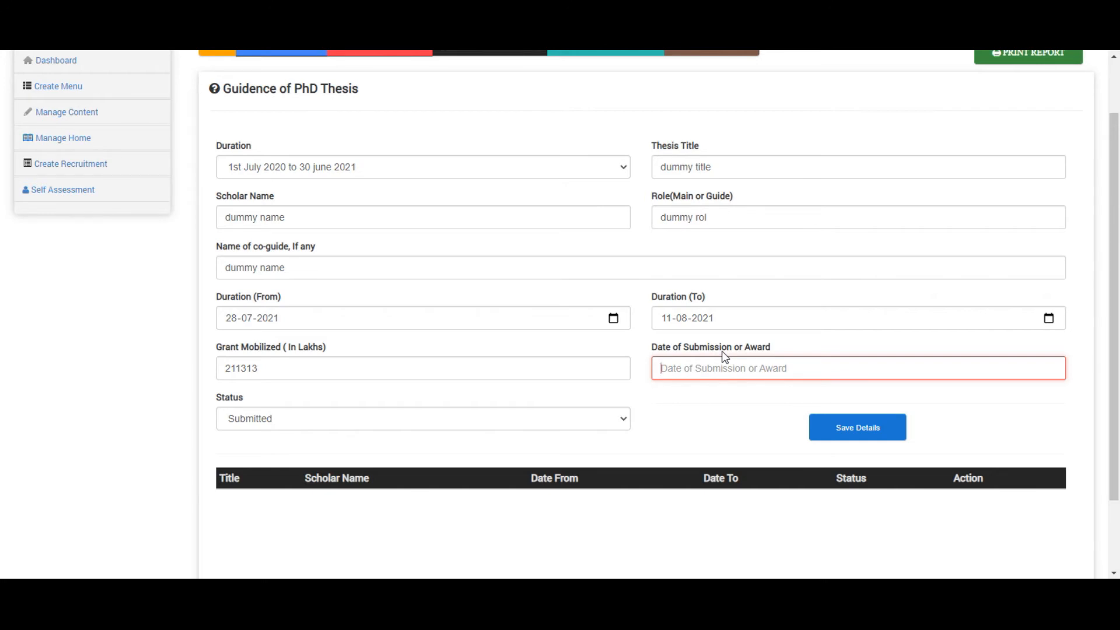
{"action": "type", "text": "6"}
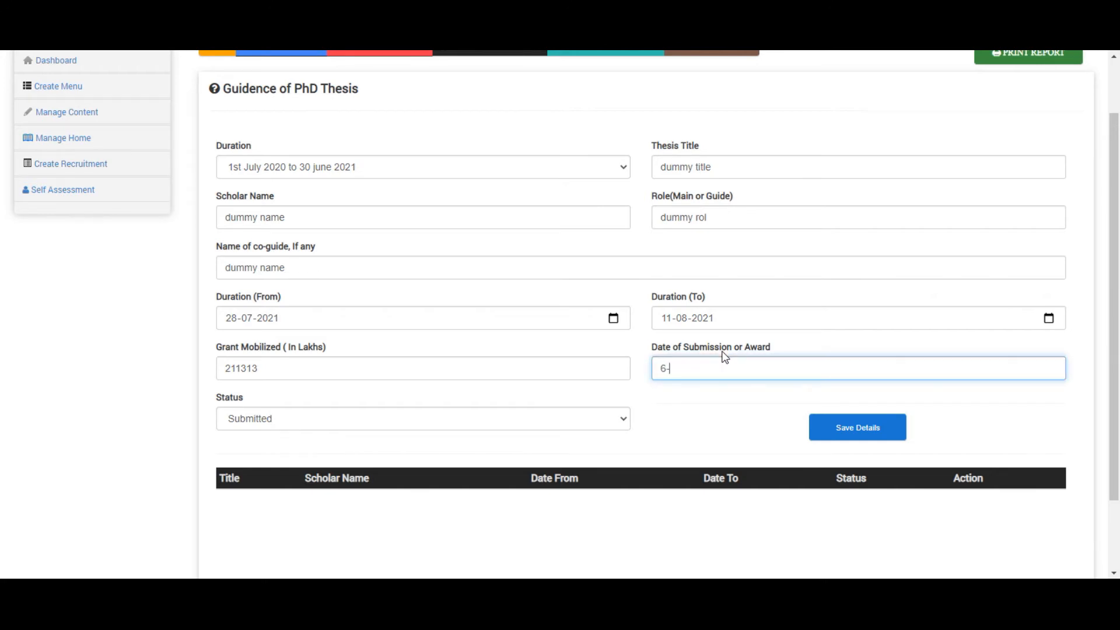
{"action": "type", "text": "-07-2021"}
{"action": "left_click", "coordinate": [835, 434]}
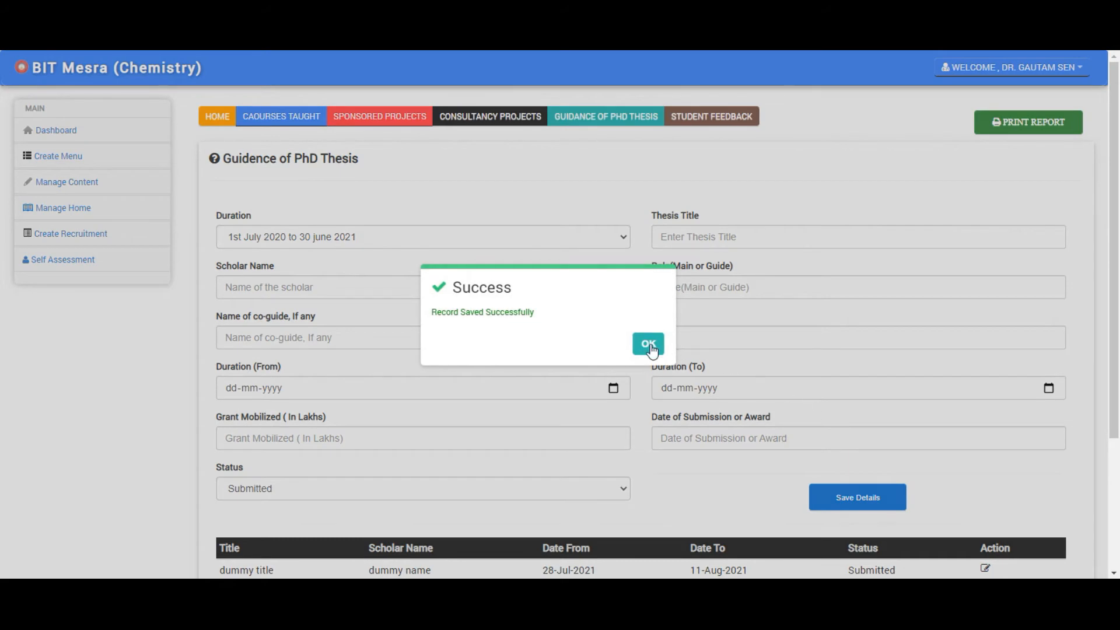
{"action": "left_click", "coordinate": [649, 344]}
{"action": "scroll", "coordinate": [783, 416], "scroll_direction": "down", "scroll_amount": 3}
{"action": "scroll", "coordinate": [783, 417], "scroll_direction": "up", "scroll_amount": 2}
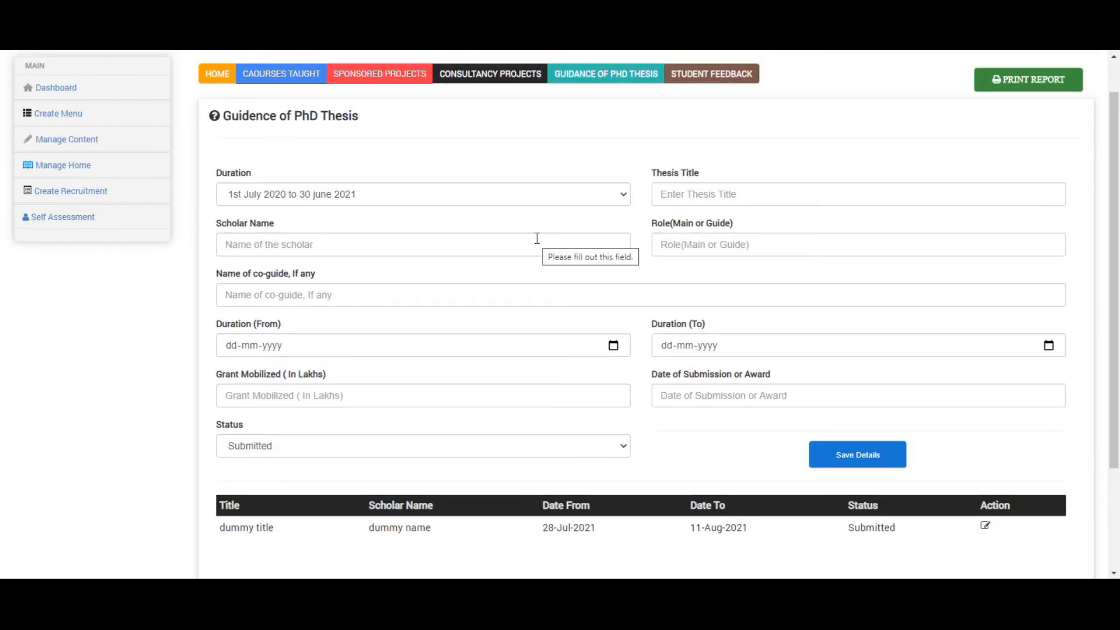
- Record feedback for course DS7238: 3 students, 3 respondents, feedback index 43, and save
{"action": "left_click", "coordinate": [713, 76]}
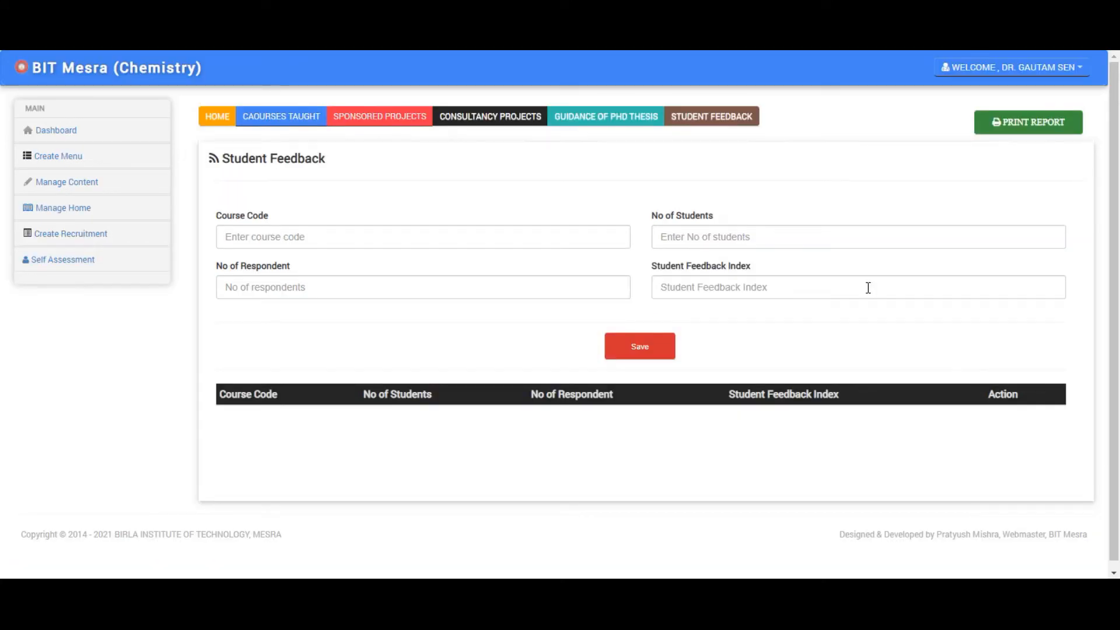
{"action": "left_click", "coordinate": [284, 236]}
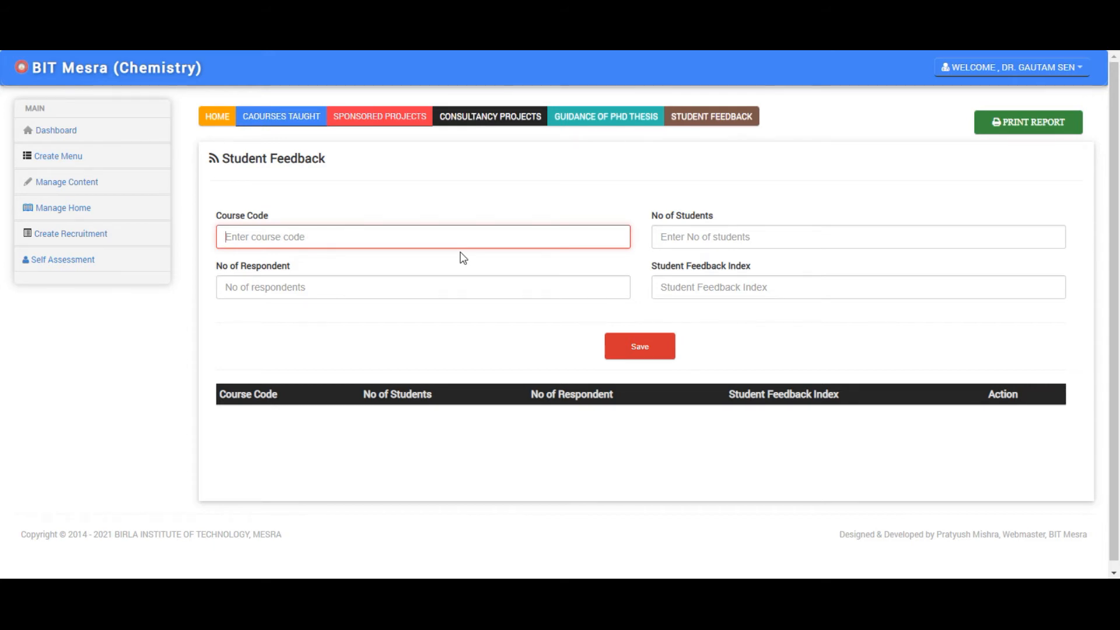
{"action": "type", "text": "DS7238"}
{"action": "left_click", "coordinate": [733, 230]}
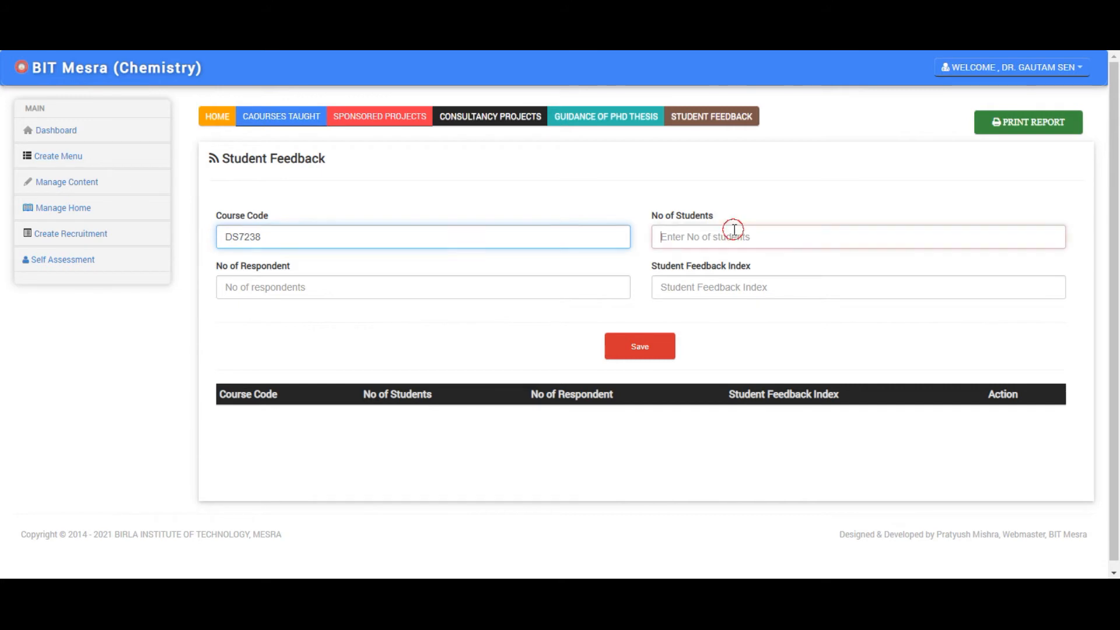
{"action": "type", "text": "3"}
{"action": "left_click", "coordinate": [347, 290]}
{"action": "type", "text": "3"}
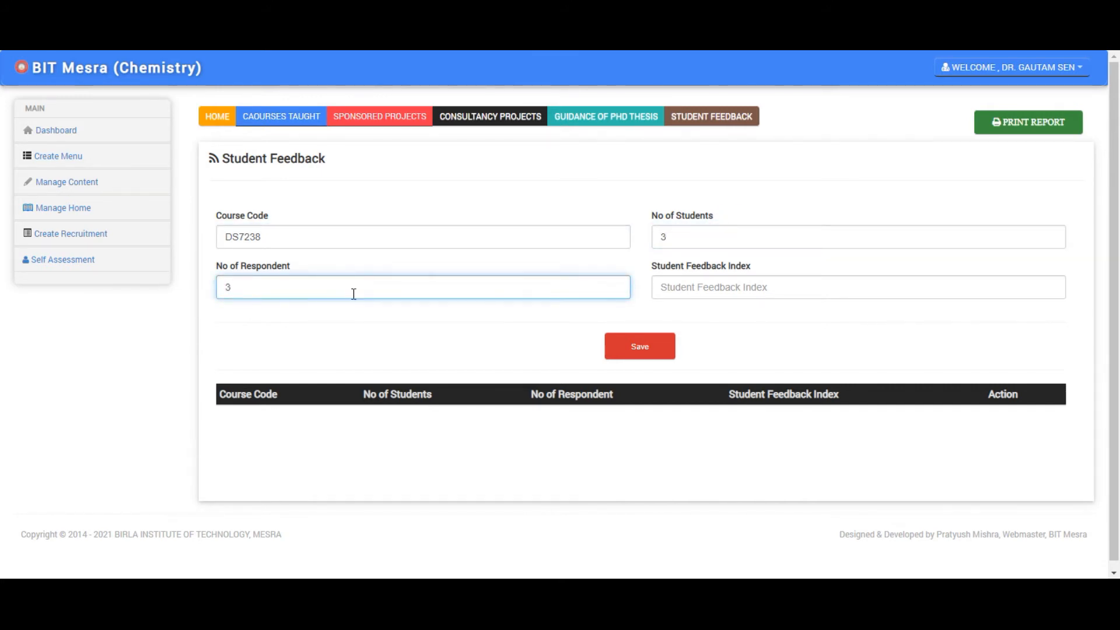
{"action": "left_click", "coordinate": [680, 287]}
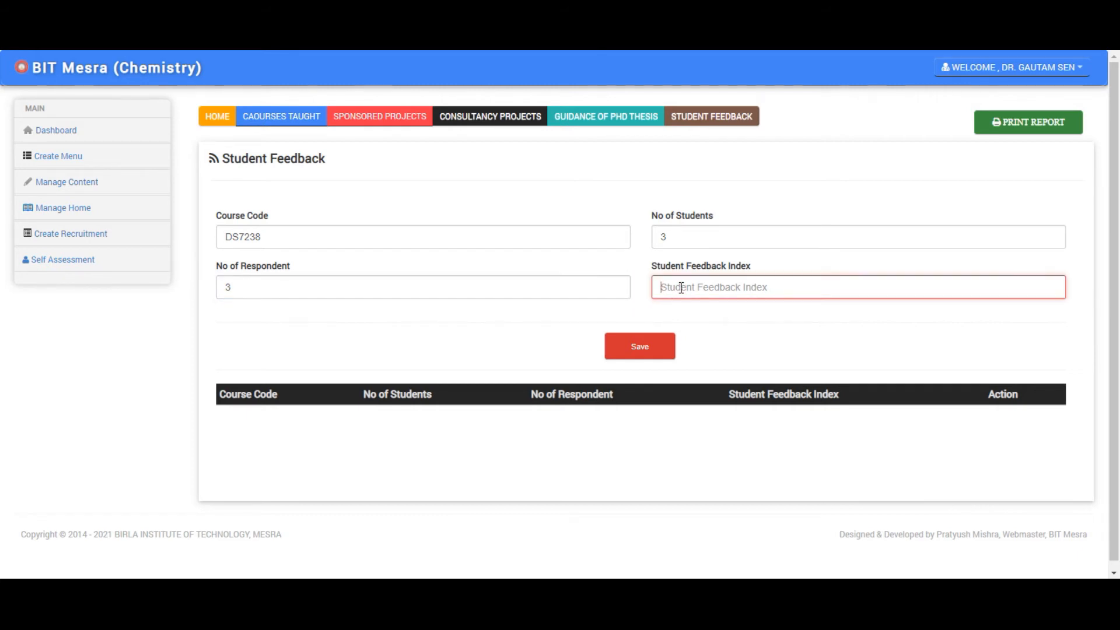
{"action": "type", "text": "43"}
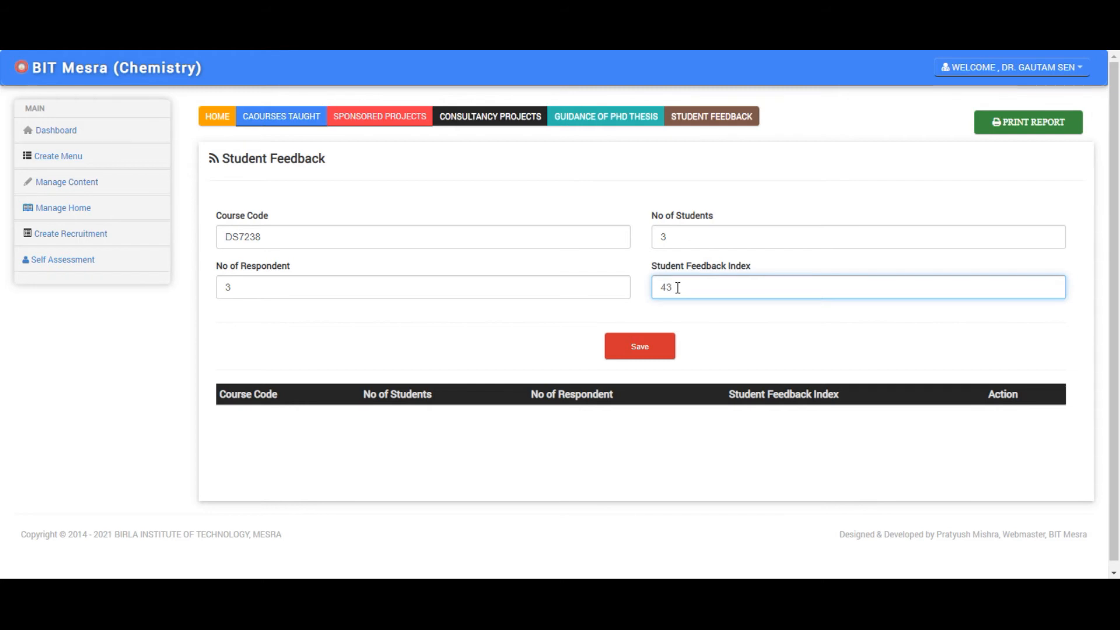
{"action": "left_click", "coordinate": [650, 351]}
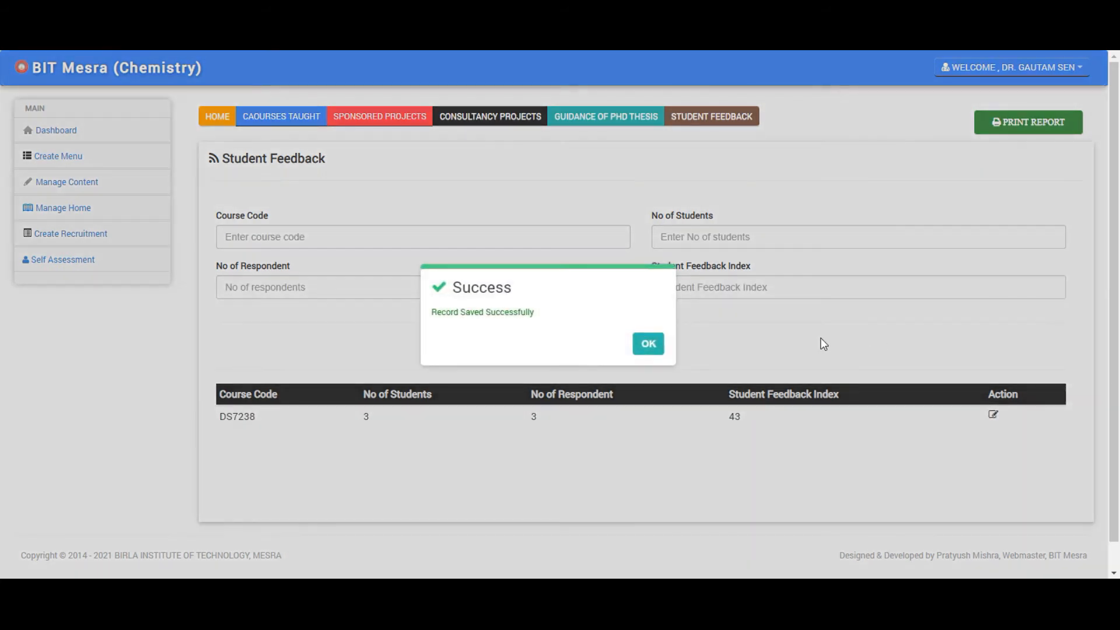
{"action": "left_click", "coordinate": [648, 346]}
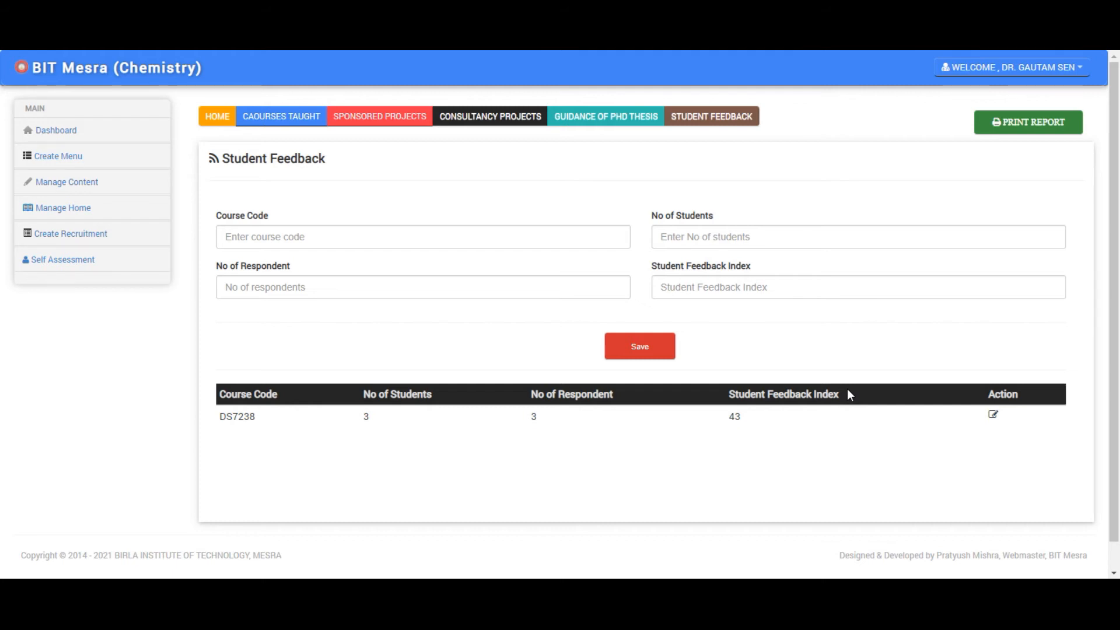
- Go to the Self Assessment Report page and scroll through the full report preview
{"action": "left_click", "coordinate": [1032, 124]}
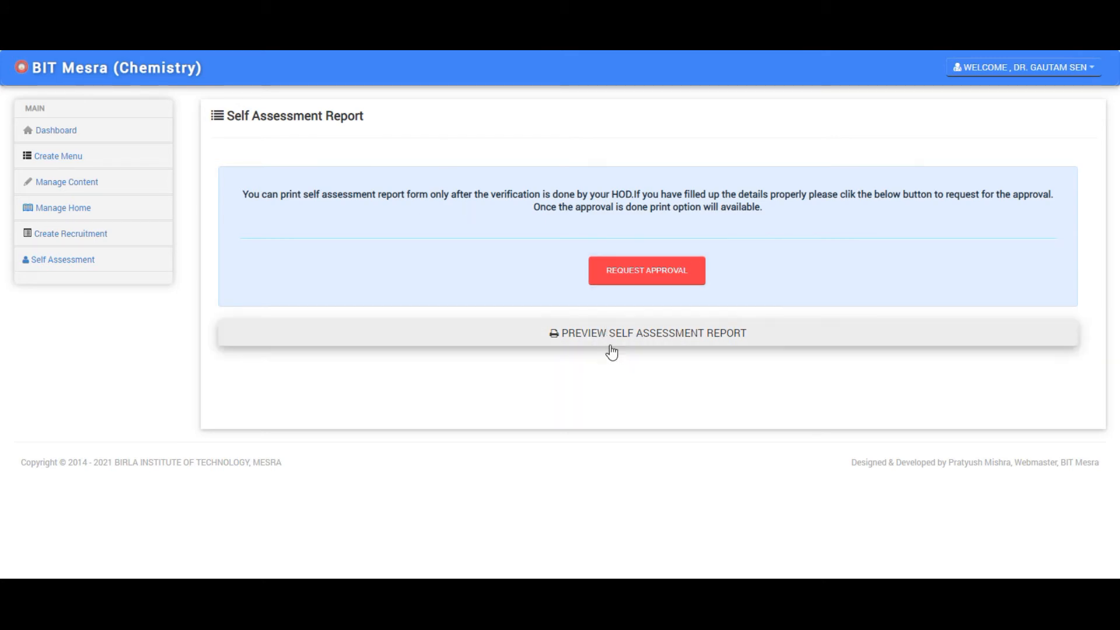
{"action": "left_click", "coordinate": [641, 342]}
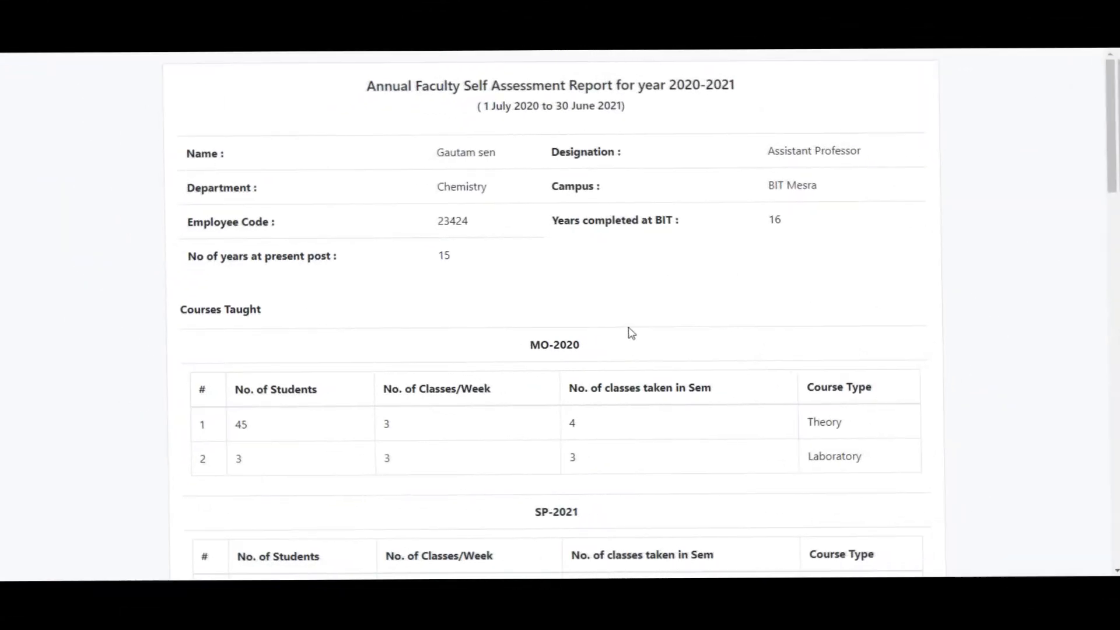
{"action": "scroll", "coordinate": [500, 298], "scroll_direction": "down", "scroll_amount": 20}
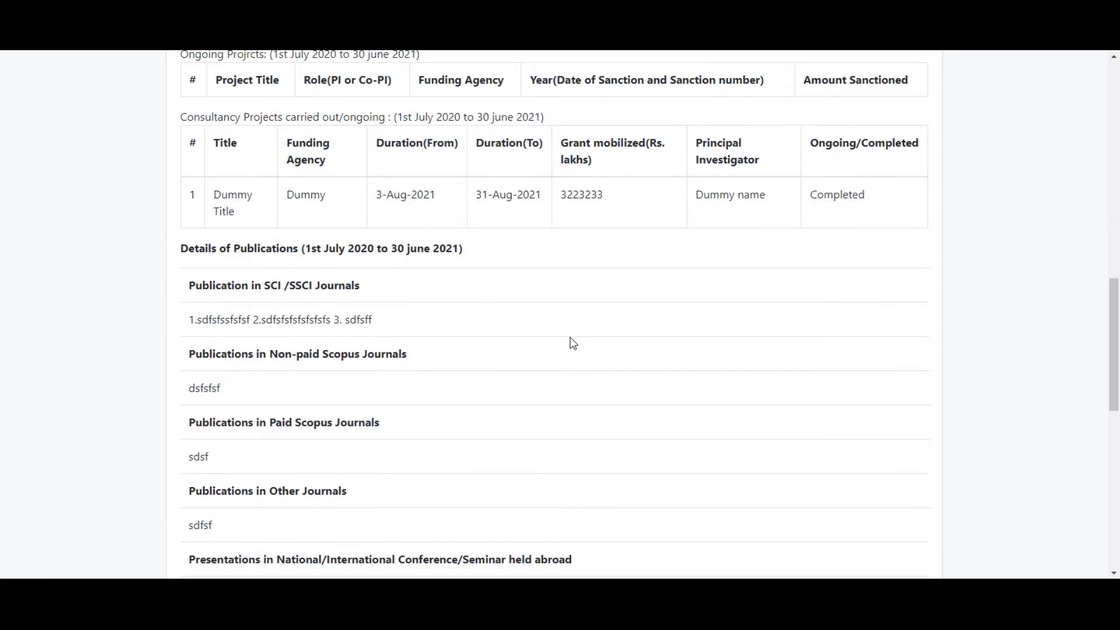
{"action": "scroll", "coordinate": [758, 461], "scroll_direction": "up", "scroll_amount": 20}
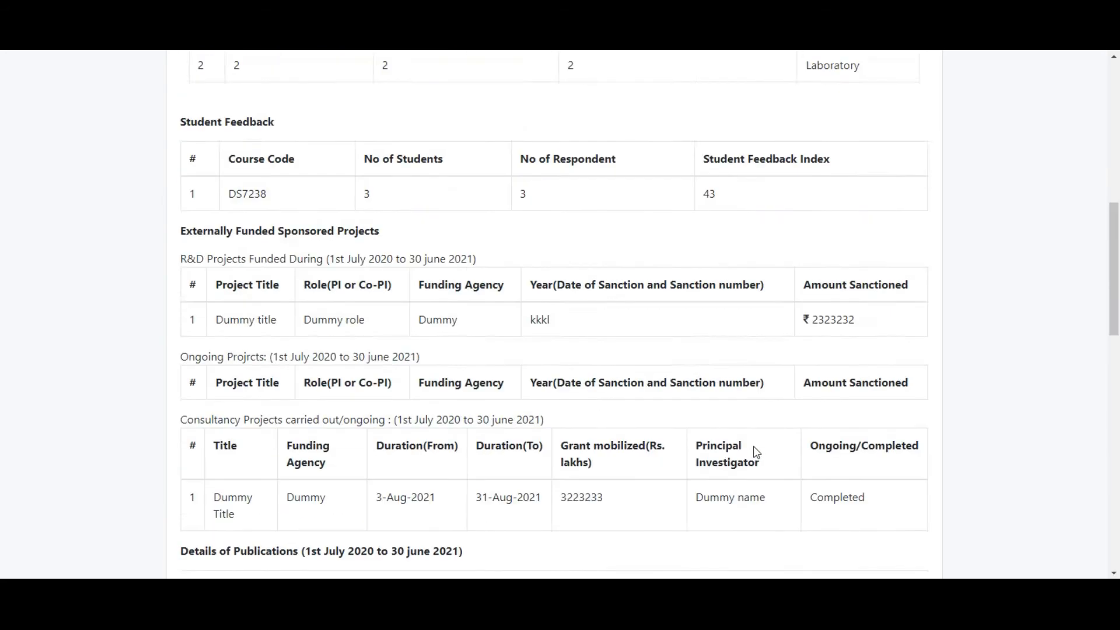
{"action": "scroll", "coordinate": [520, 270], "scroll_direction": "down", "scroll_amount": 5}
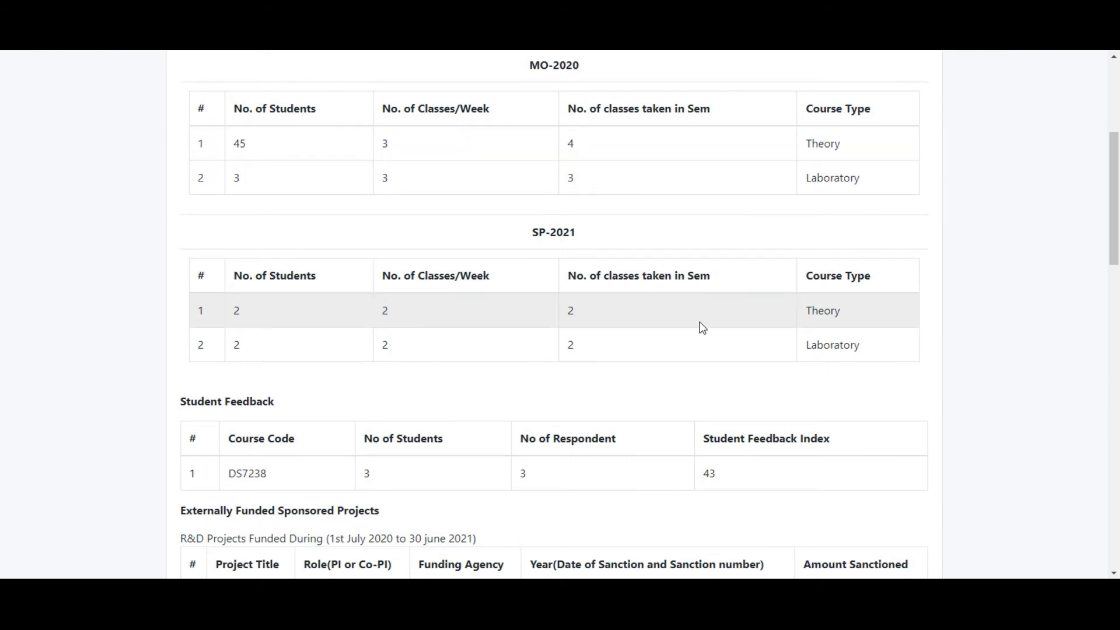
{"action": "scroll", "coordinate": [758, 365], "scroll_direction": "down", "scroll_amount": 15}
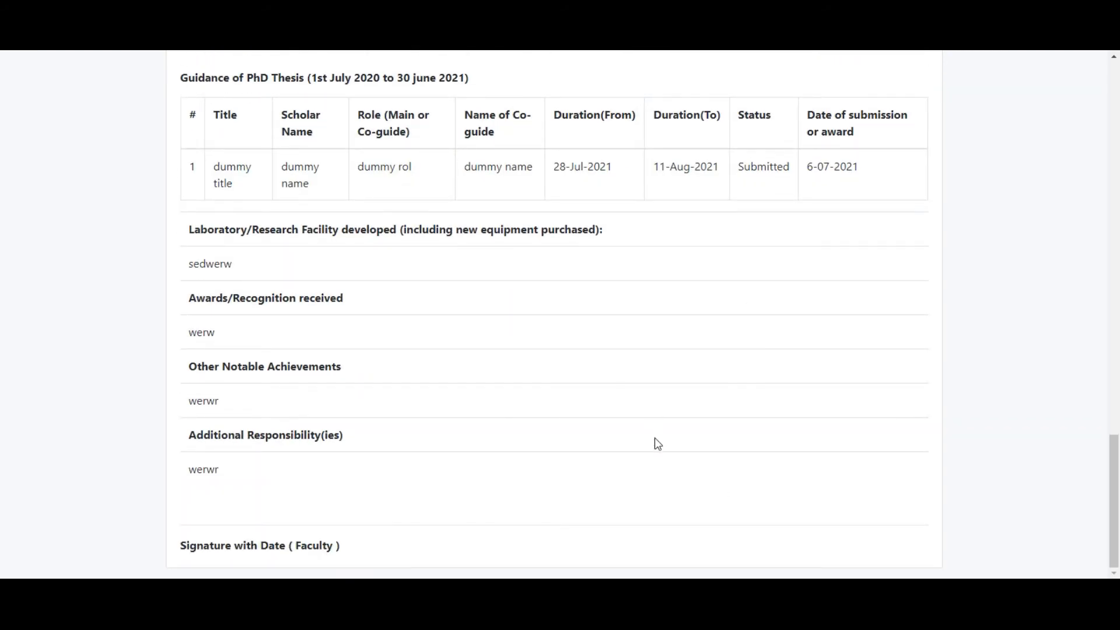
{"action": "middle_click", "coordinate": [554, 316]}
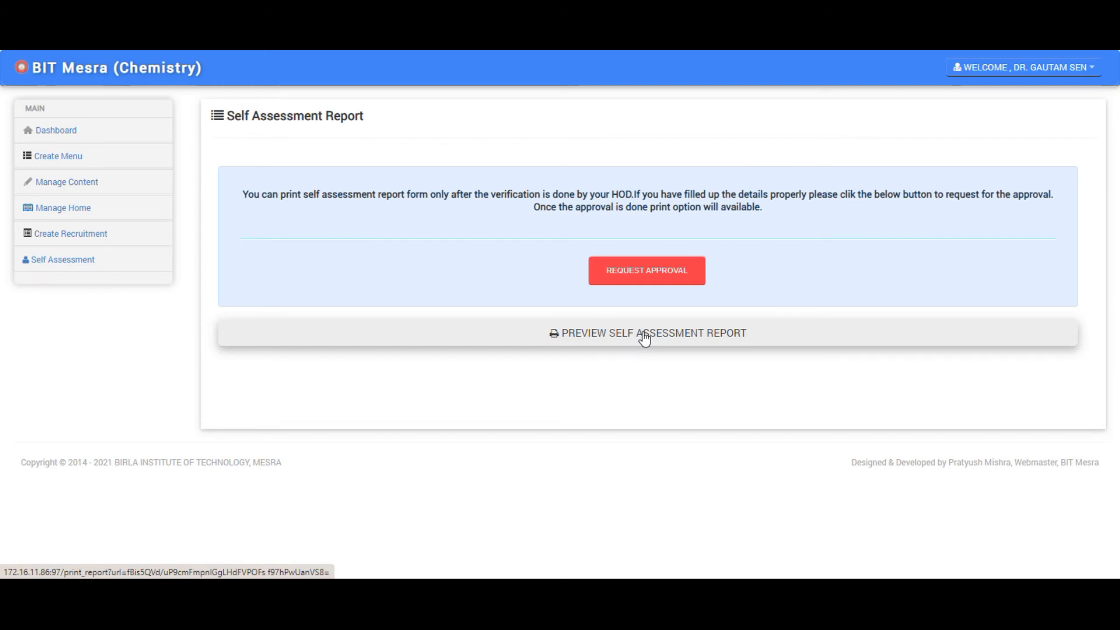
- Reopen the report preview, scroll through it, then close it to return to the report page
{"action": "left_click", "coordinate": [691, 333]}
{"action": "scroll", "coordinate": [489, 376], "scroll_direction": "down", "scroll_amount": 12}
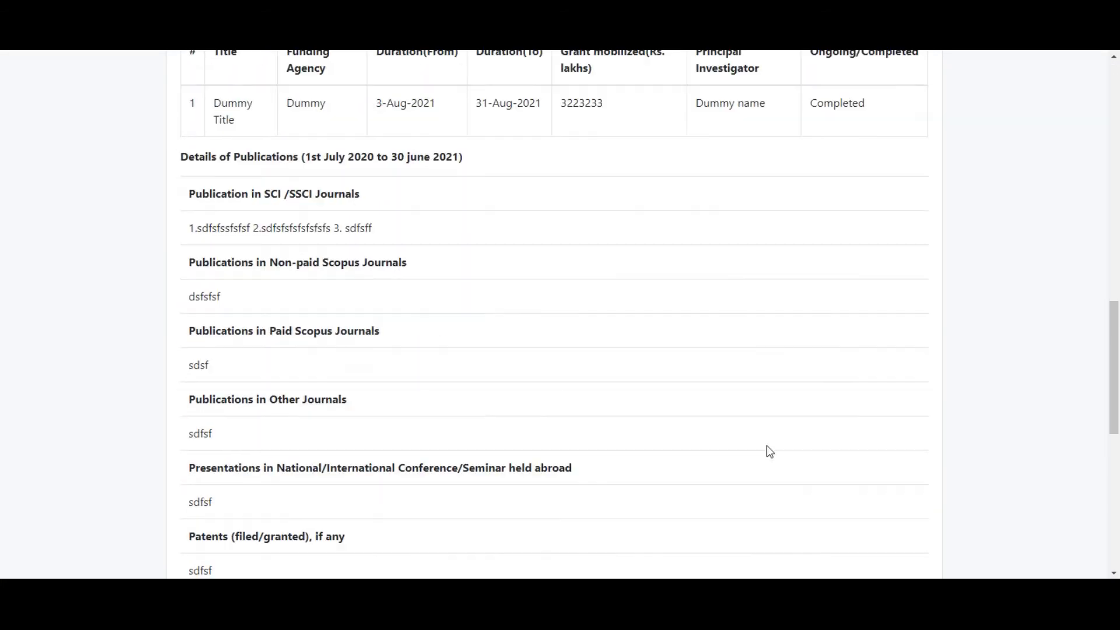
{"action": "scroll", "coordinate": [766, 446], "scroll_direction": "down", "scroll_amount": 8}
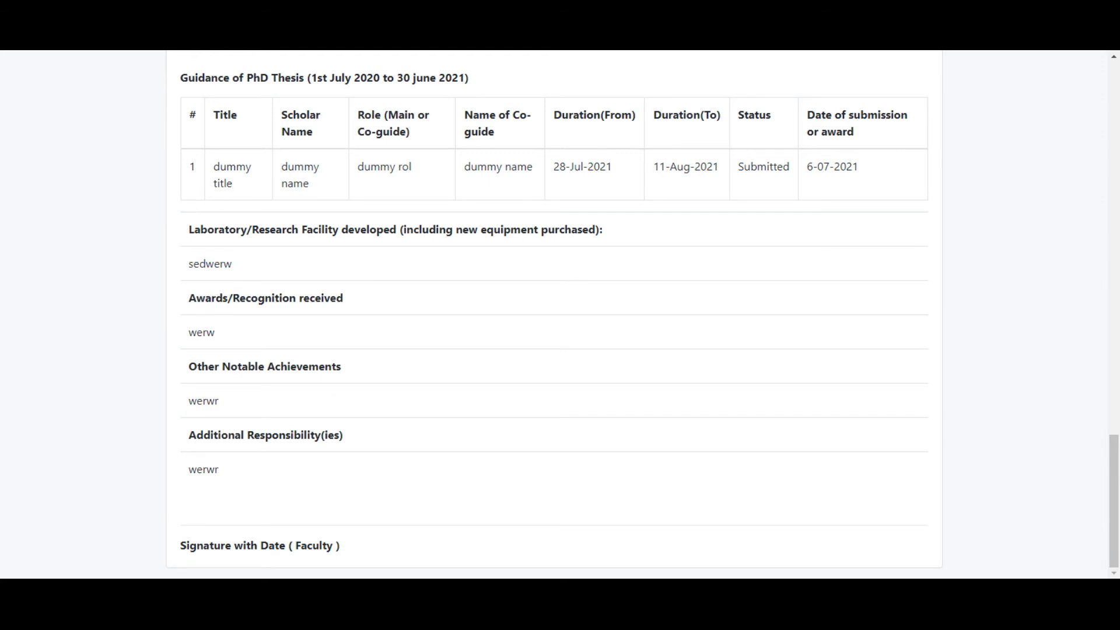
{"action": "key", "text": "ctrl+w"}
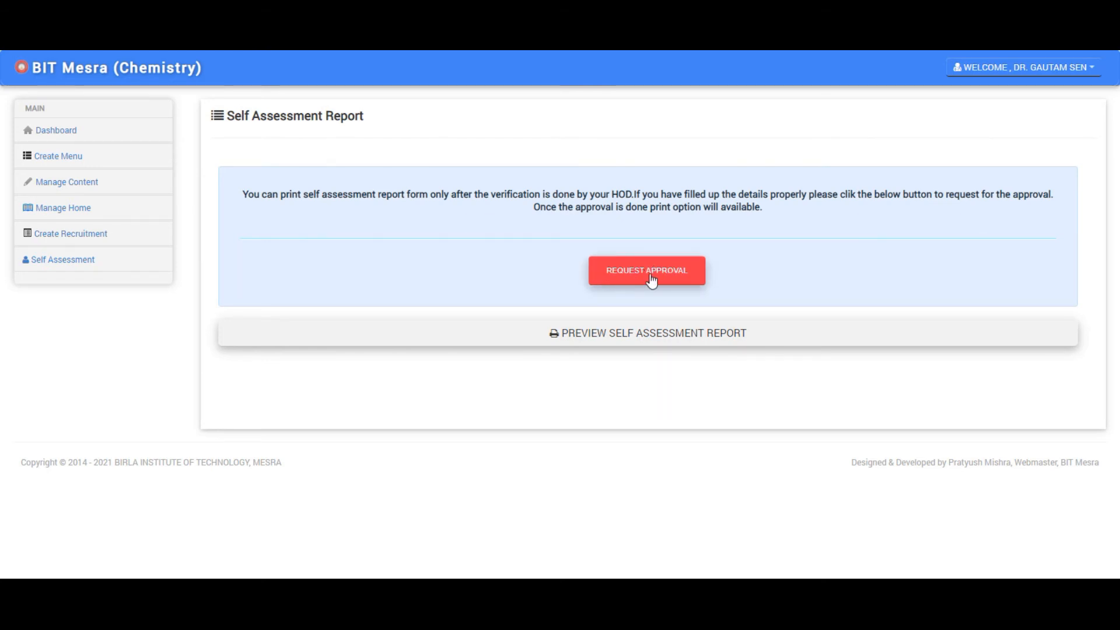
- Send the self-assessment report to the HOD for approval
{"action": "left_click", "coordinate": [612, 271]}
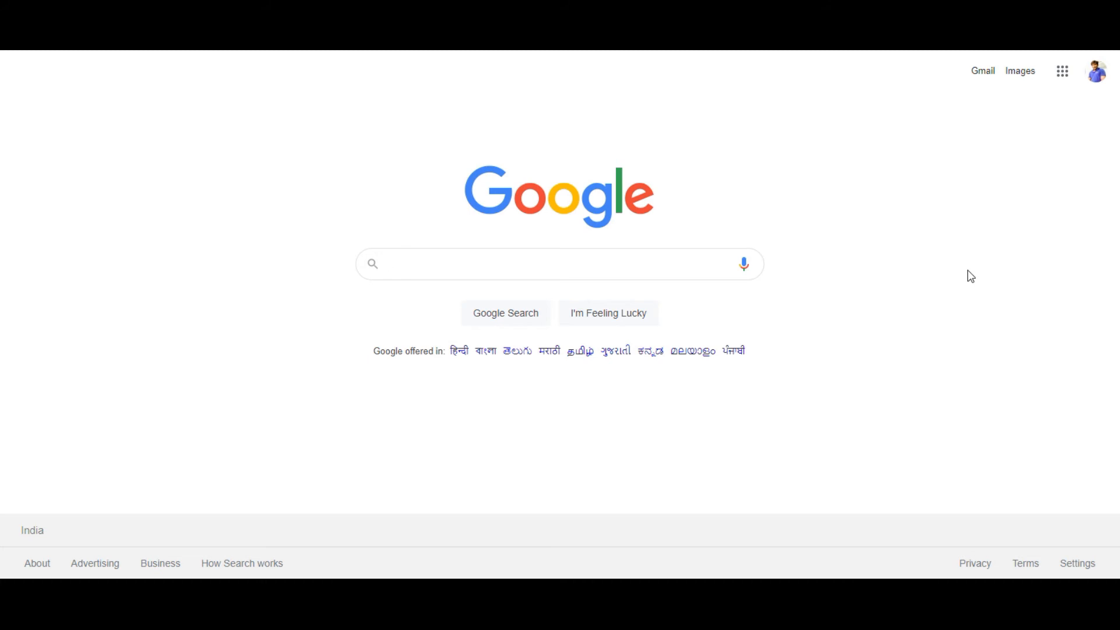
- Go to Gmail from the Google home page
{"action": "left_click", "coordinate": [980, 71]}
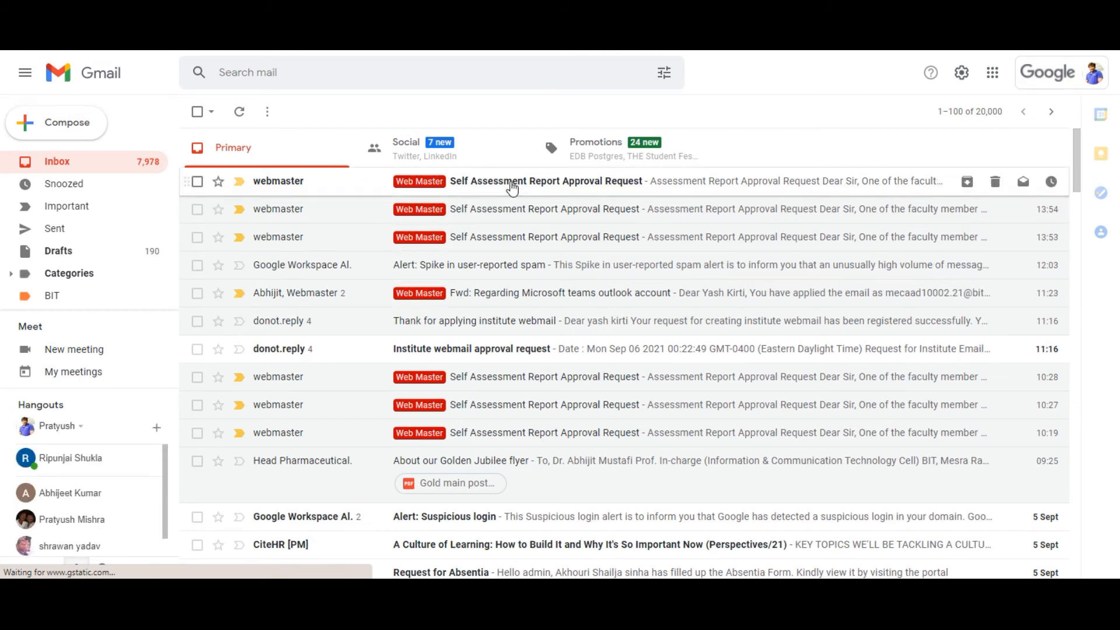
- Open the newest Self Assessment Report Approval Request email and scroll to the faculty member's details
{"action": "left_click", "coordinate": [511, 182]}
{"action": "scroll", "coordinate": [607, 379], "scroll_direction": "down", "scroll_amount": 3}
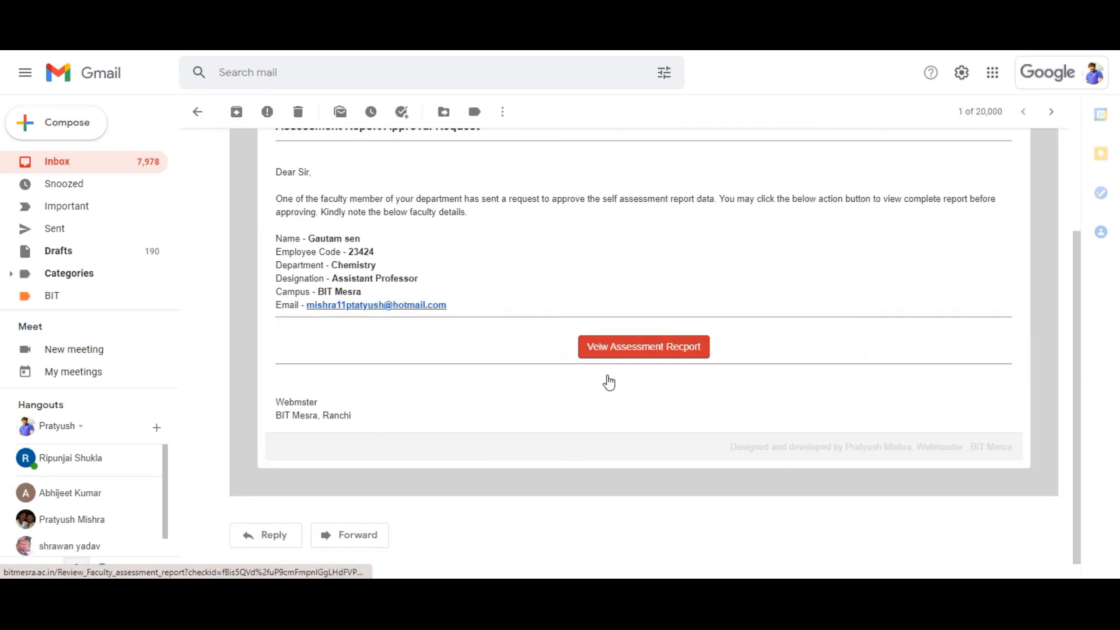
{"action": "scroll", "coordinate": [608, 376], "scroll_direction": "up", "scroll_amount": 3}
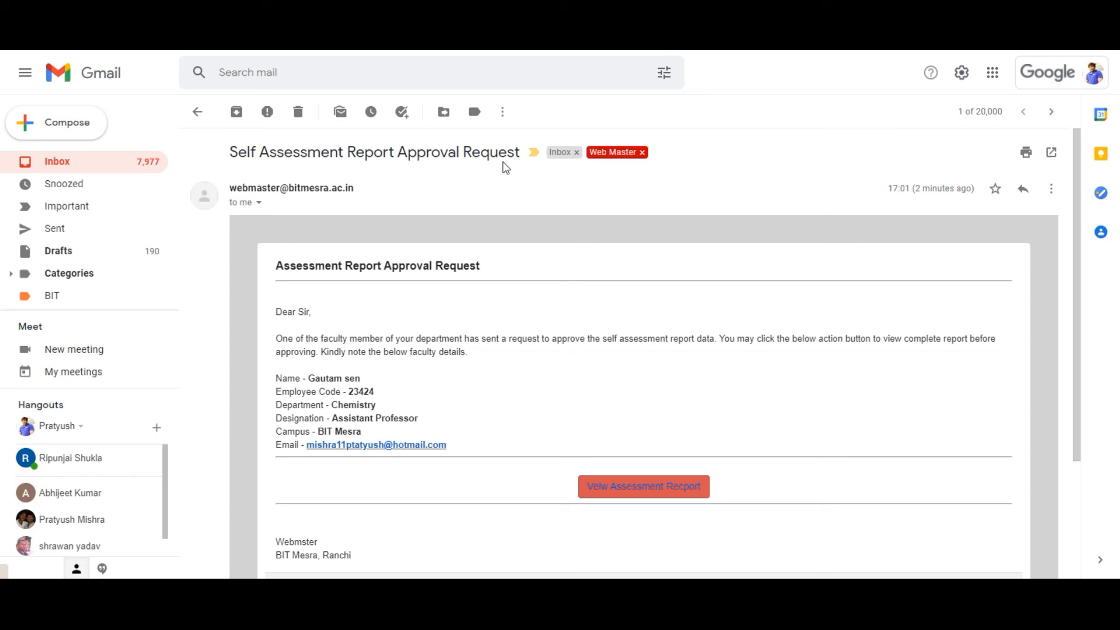
{"action": "scroll", "coordinate": [534, 243], "scroll_direction": "down", "scroll_amount": 1}
{"action": "scroll", "coordinate": [542, 345], "scroll_direction": "down", "scroll_amount": 1}
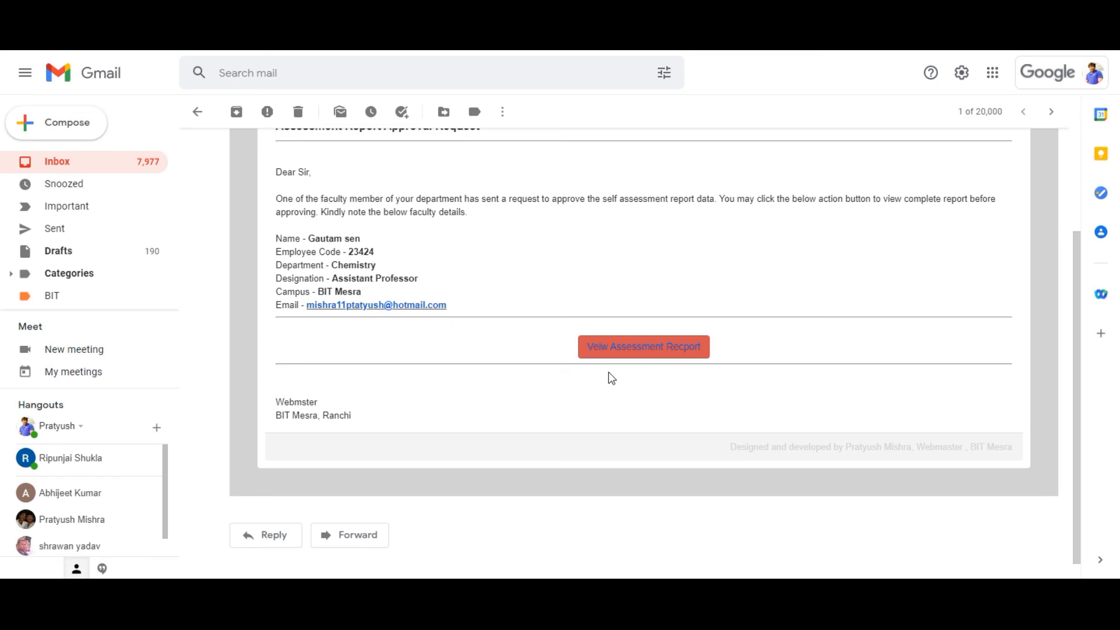
- Open the 2020-2021 assessment report linked in the email, review it, and approve it
{"action": "left_click", "coordinate": [642, 348]}
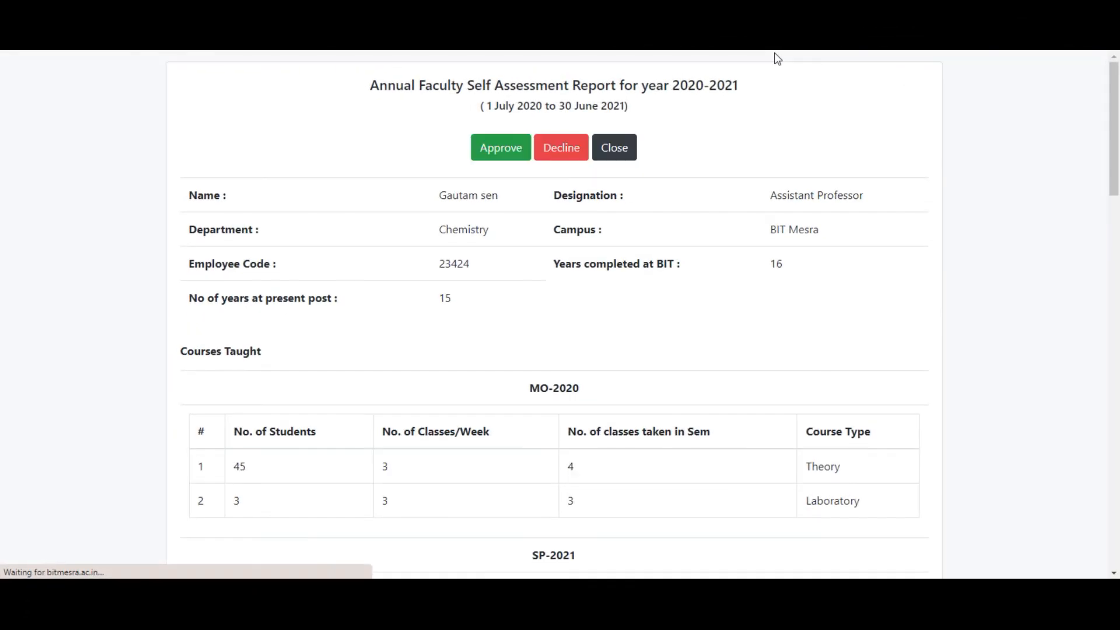
{"action": "scroll", "coordinate": [318, 326], "scroll_direction": "down", "scroll_amount": 6}
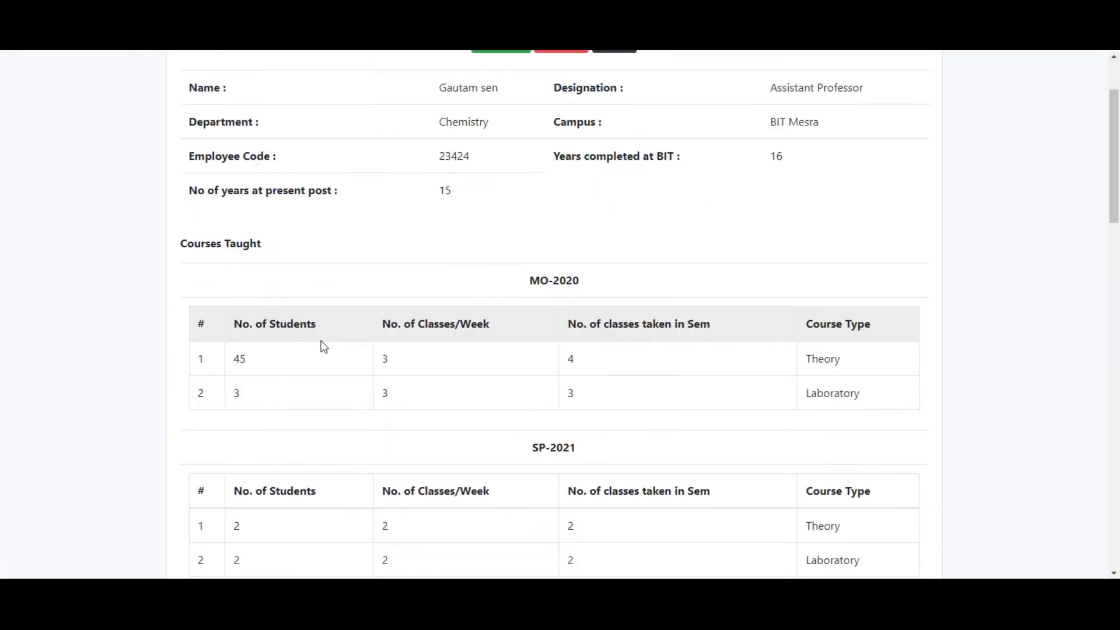
{"action": "scroll", "coordinate": [325, 349], "scroll_direction": "up", "scroll_amount": 3}
{"action": "scroll", "coordinate": [995, 281], "scroll_direction": "up", "scroll_amount": 3}
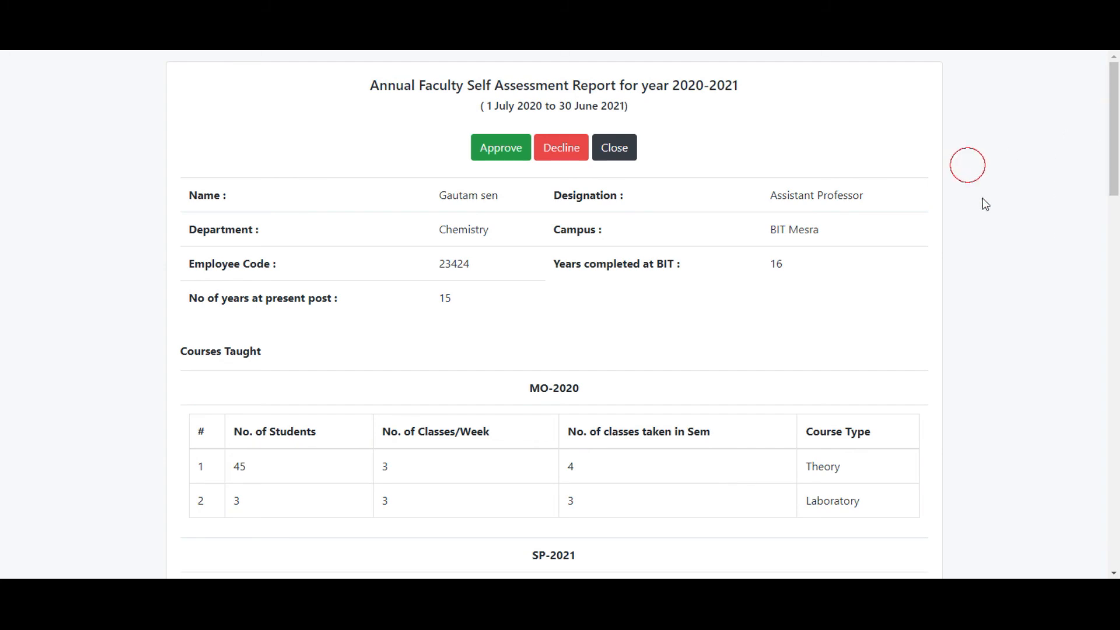
{"action": "scroll", "coordinate": [985, 245], "scroll_direction": "down", "scroll_amount": 5}
{"action": "scroll", "coordinate": [970, 296], "scroll_direction": "down", "scroll_amount": 20}
{"action": "scroll", "coordinate": [982, 379], "scroll_direction": "up", "scroll_amount": 16}
{"action": "scroll", "coordinate": [984, 365], "scroll_direction": "up", "scroll_amount": 8}
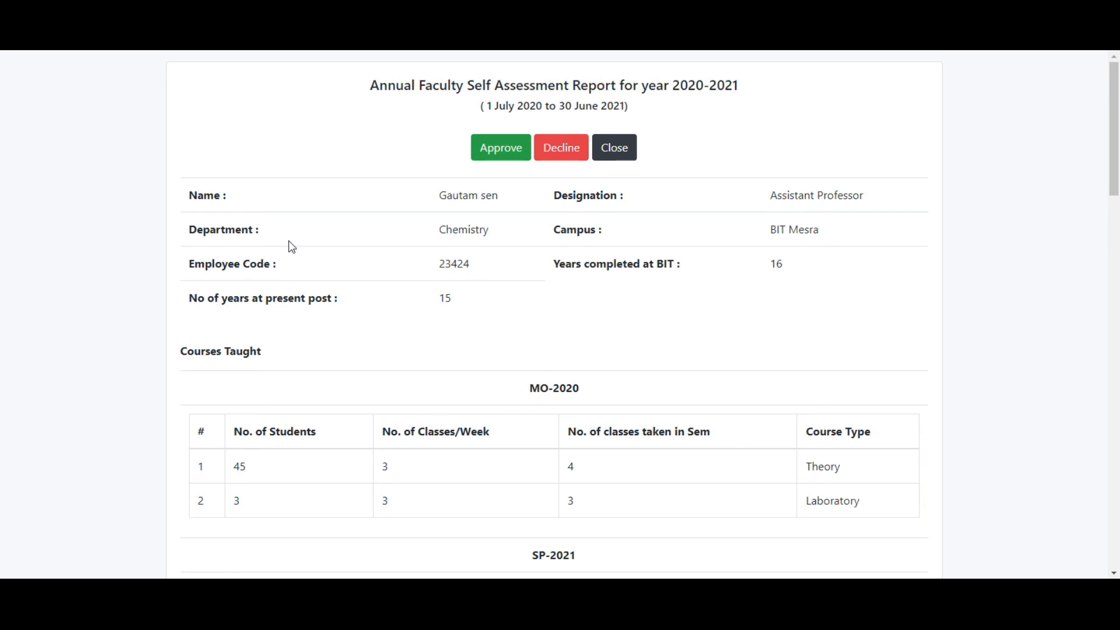
{"action": "left_click", "coordinate": [501, 149]}
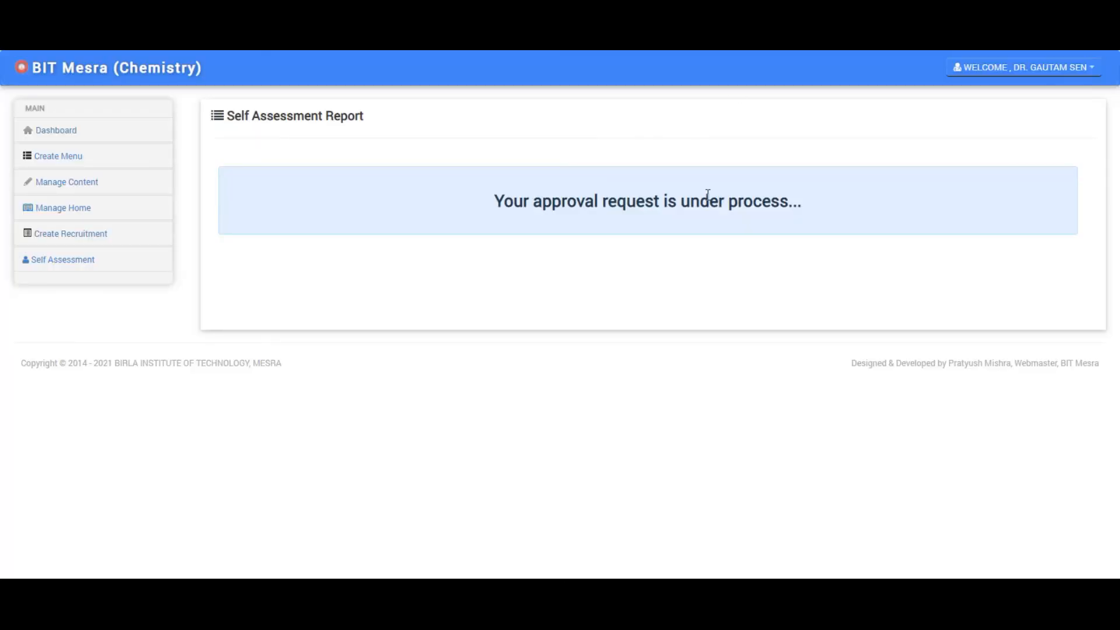
- Refresh the Self Assessment page and open the approved report for printing
{"action": "left_click", "coordinate": [71, 260]}
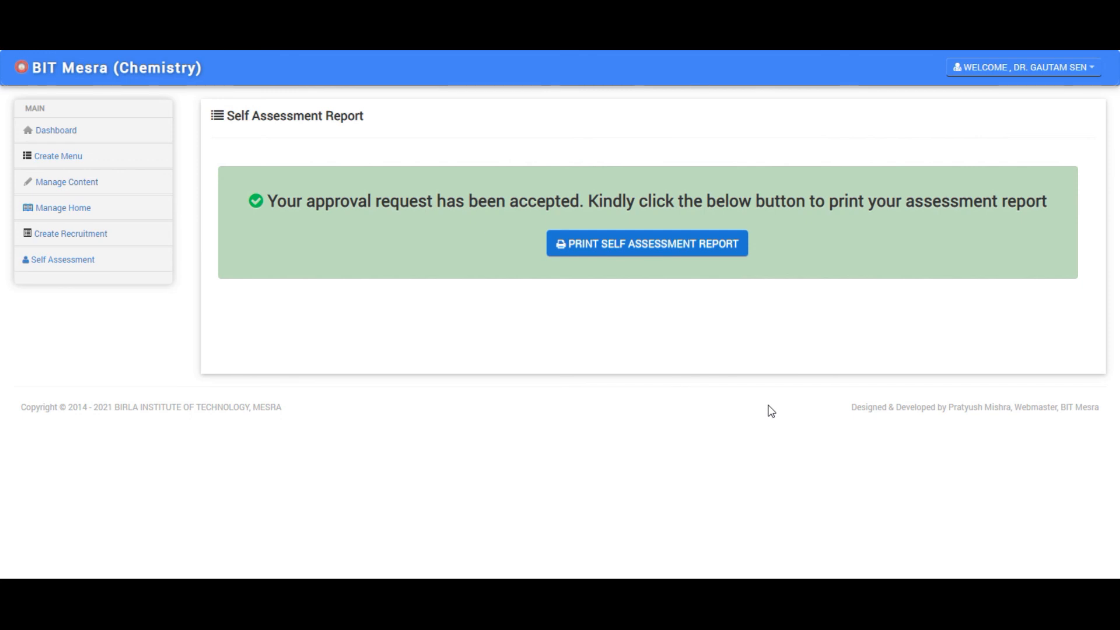
{"action": "left_click", "coordinate": [612, 246]}
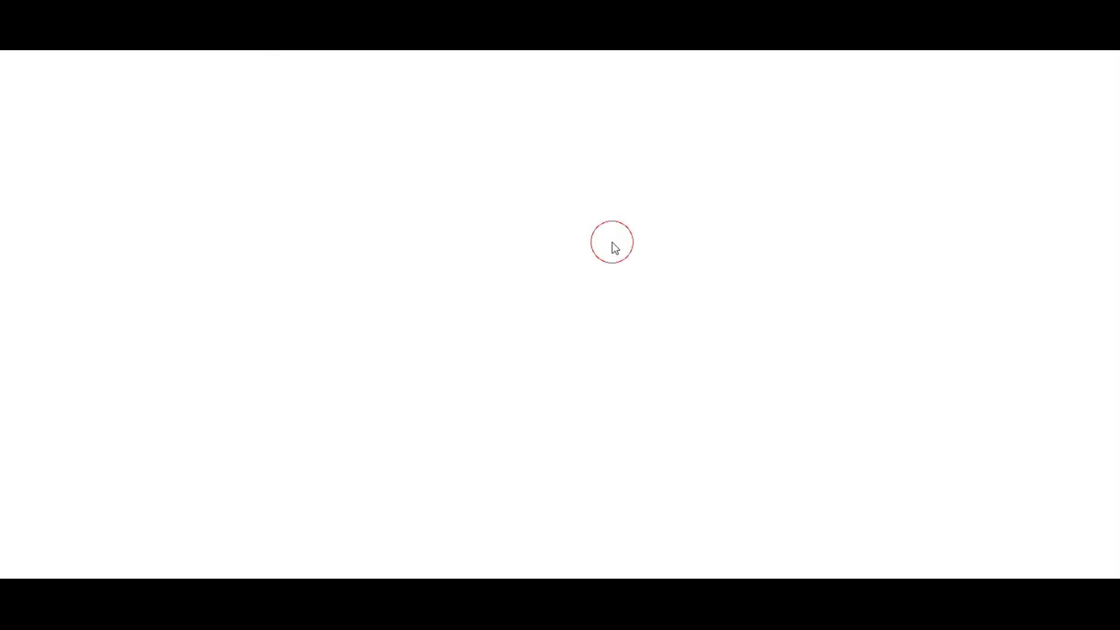
{"action": "scroll", "coordinate": [849, 506], "scroll_direction": "down", "scroll_amount": 20}
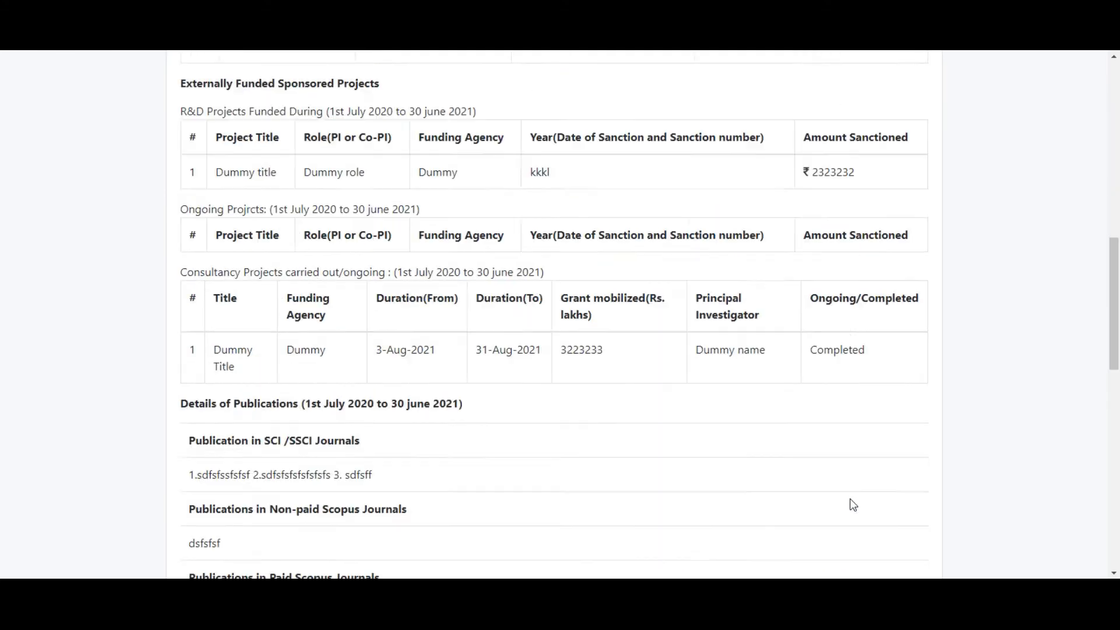
{"action": "scroll", "coordinate": [849, 506], "scroll_direction": "down", "scroll_amount": 5}
- Highlight the Approved by HOD line with its date, then clear the selection
{"action": "left_click", "coordinate": [833, 529]}
{"action": "left_click_drag", "start_coordinate": [832, 530], "coordinate": [795, 541]}
{"action": "scroll", "coordinate": [742, 435], "scroll_direction": "up", "scroll_amount": 20}
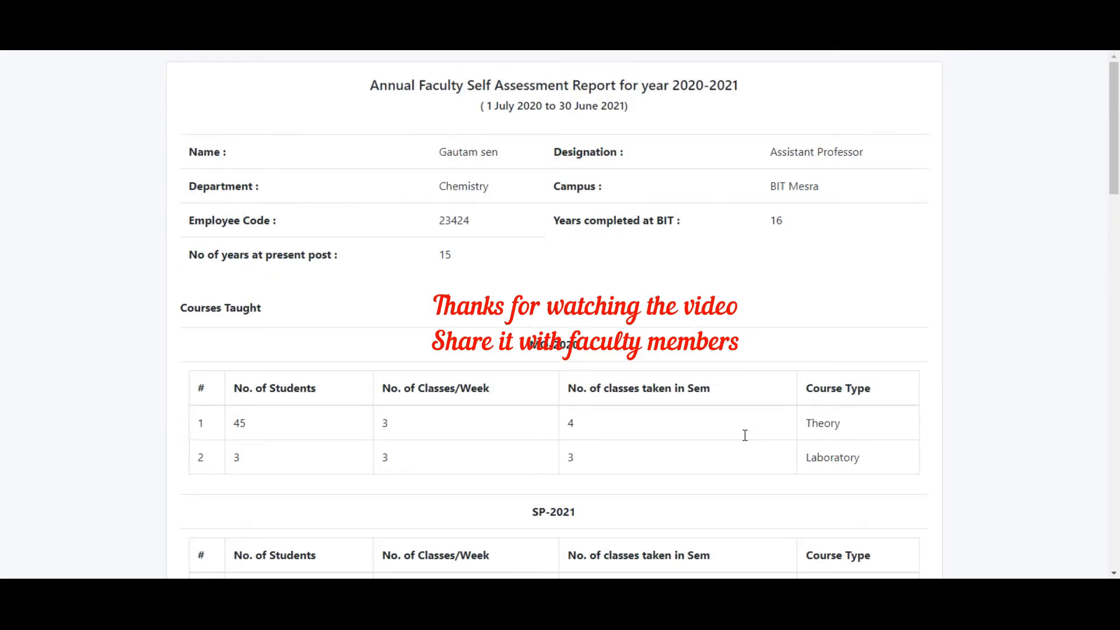
{"action": "left_click", "coordinate": [1035, 149]}
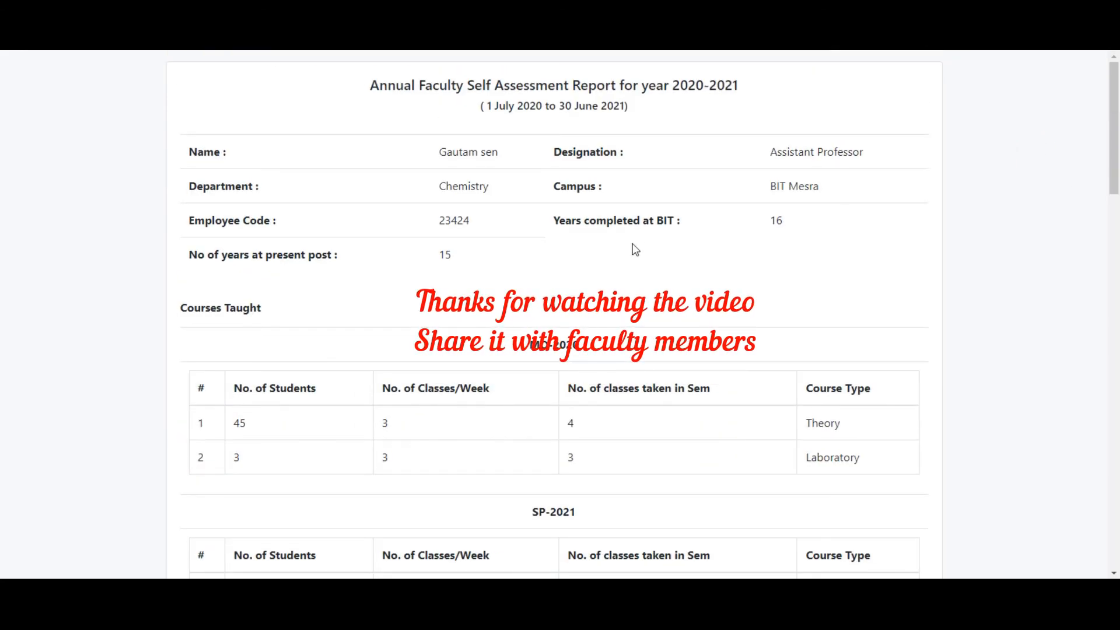